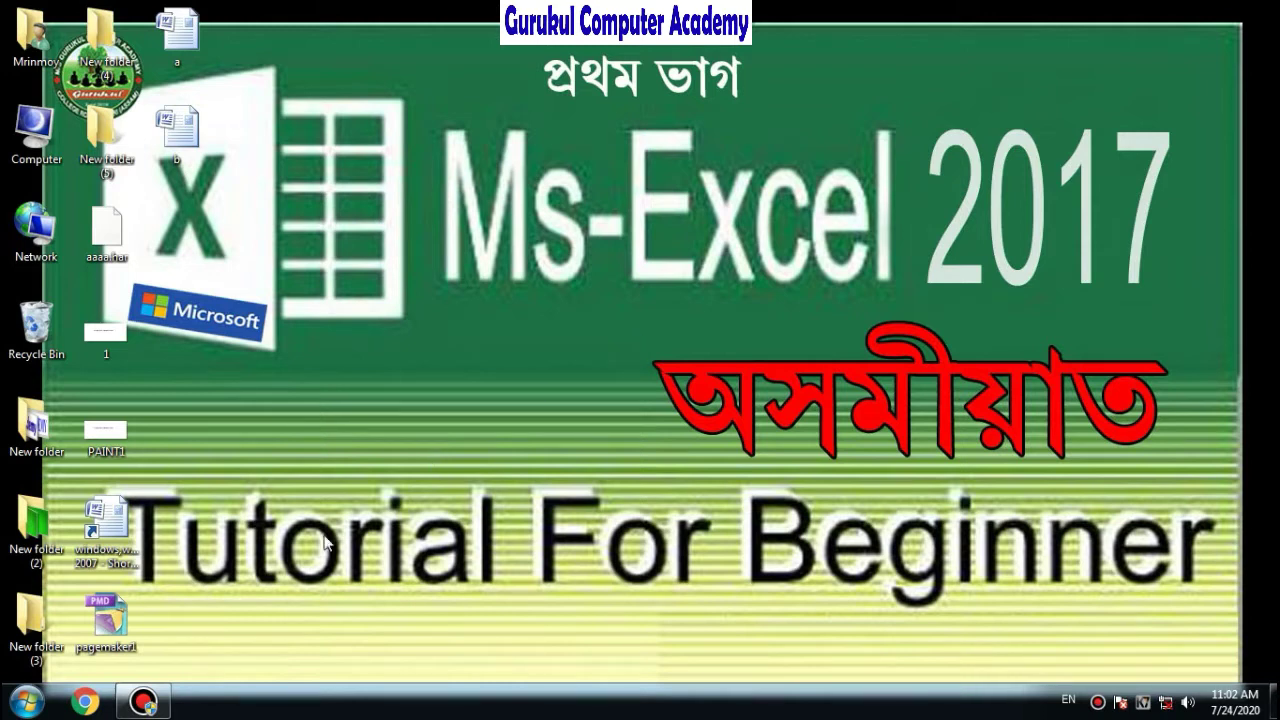
Launch Microsoft Office Excel 2007 from Start > All Programs > Microsoft Office.
left_click(28, 710)
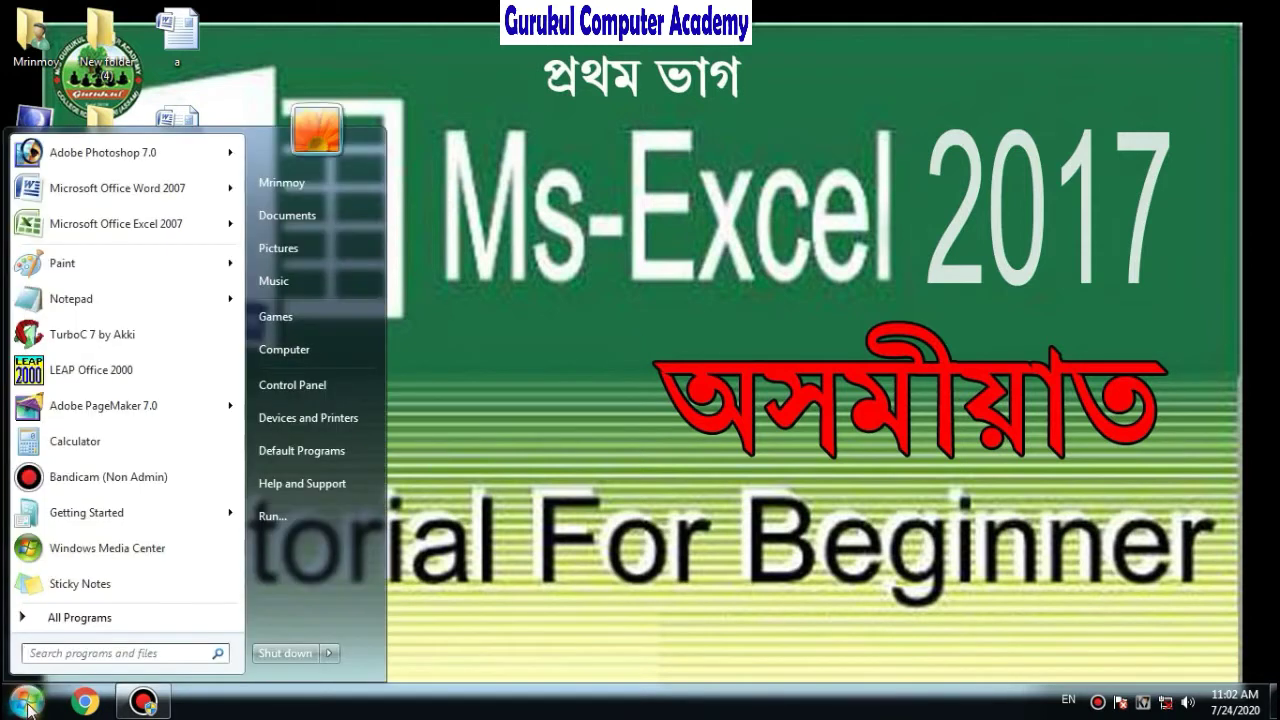
left_click(70, 620)
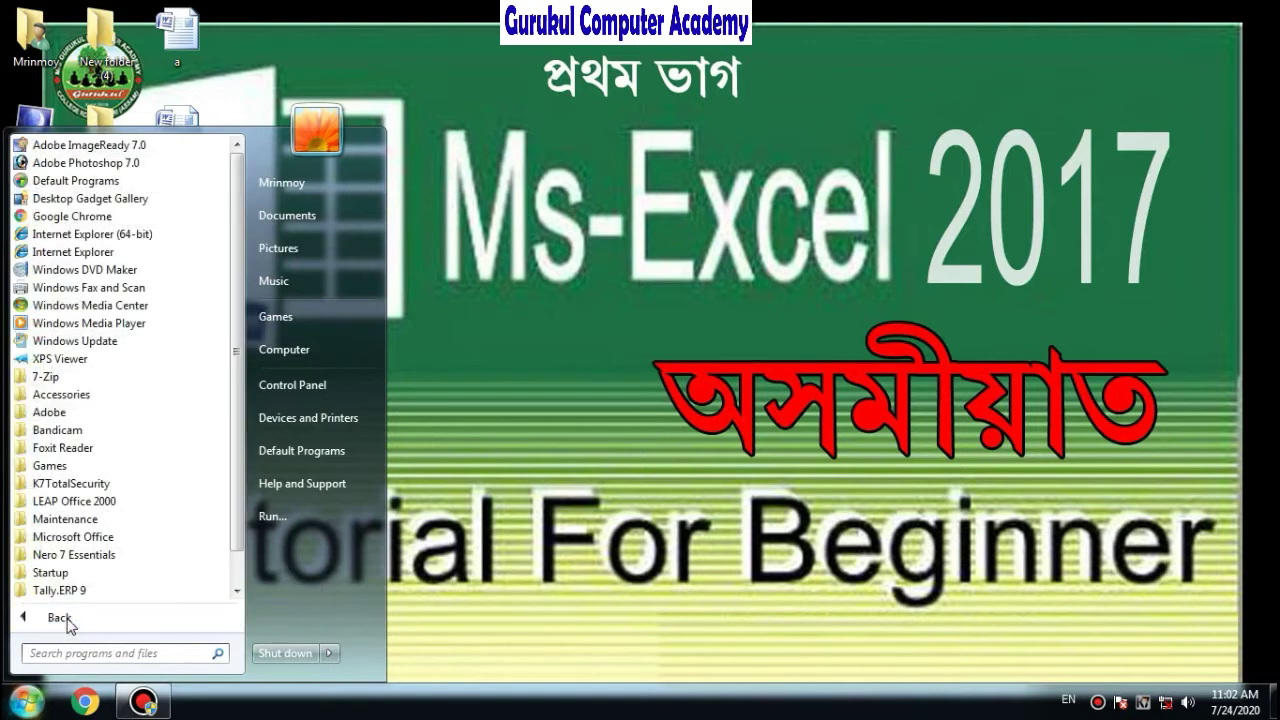
left_click(82, 542)
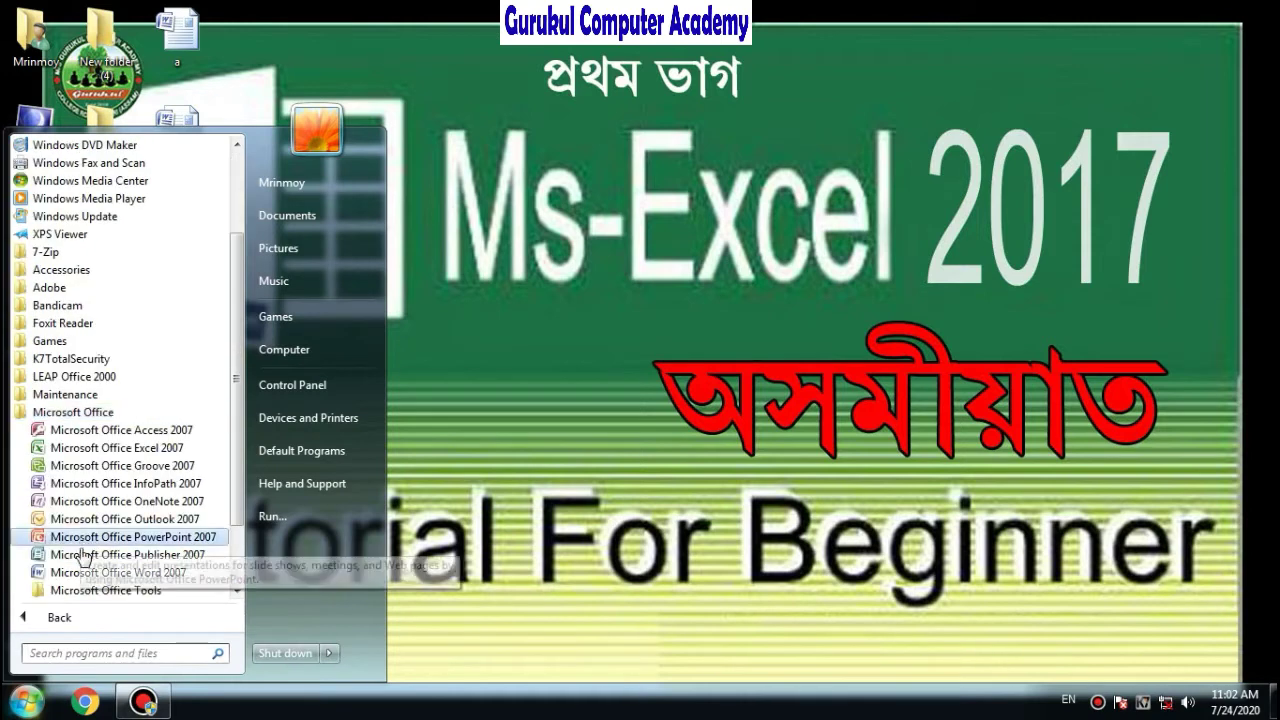
left_click(117, 452)
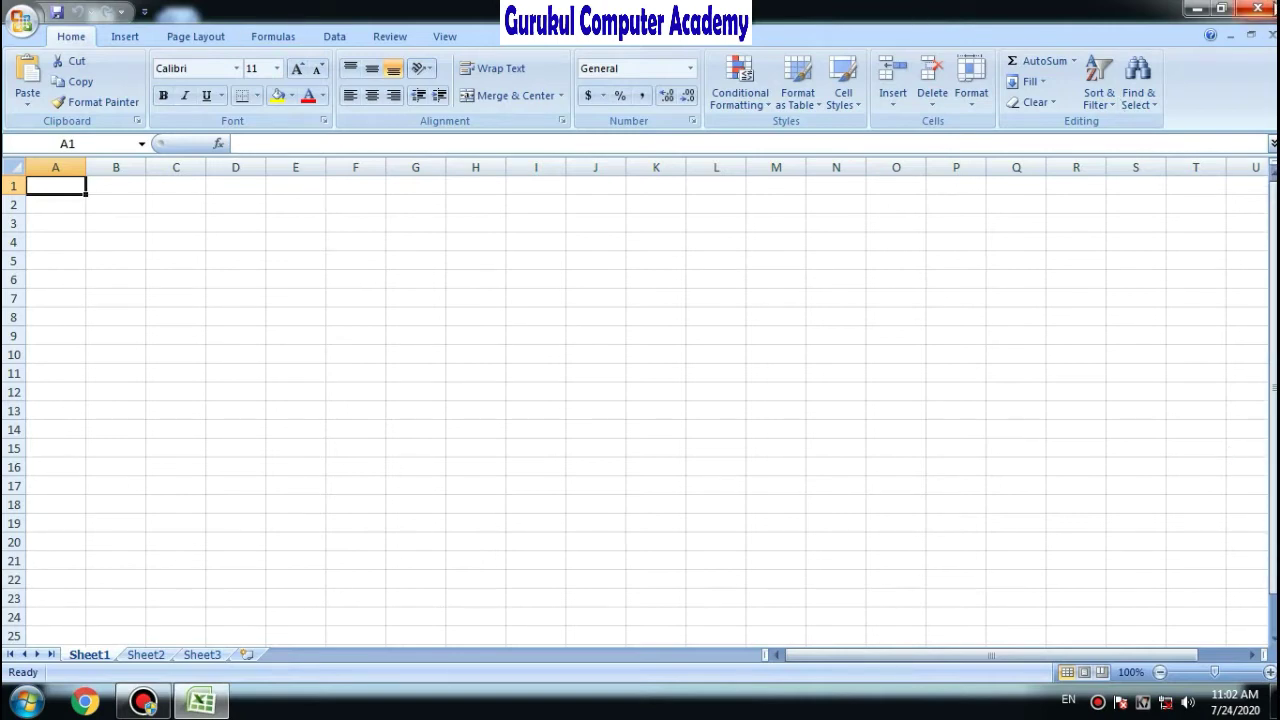
Close Excel and restart it by running 'excel' from the Windows Run dialog.
left_click(1262, 9)
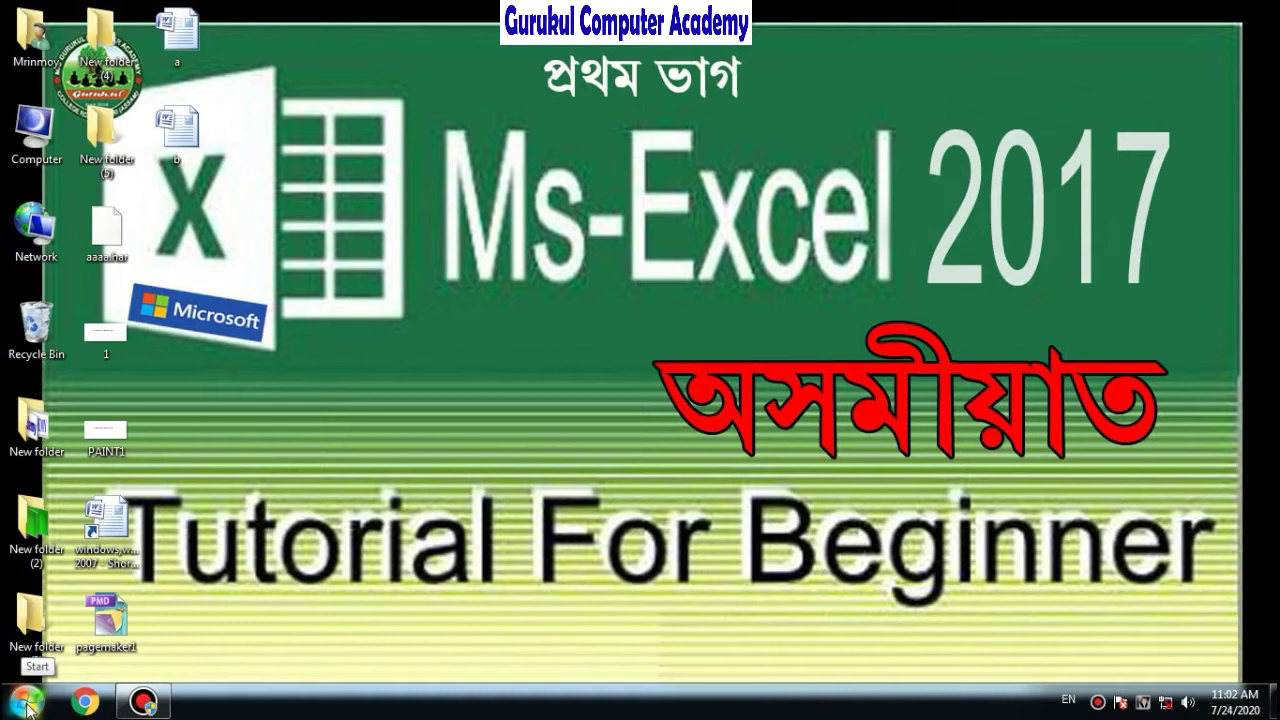
left_click(27, 705)
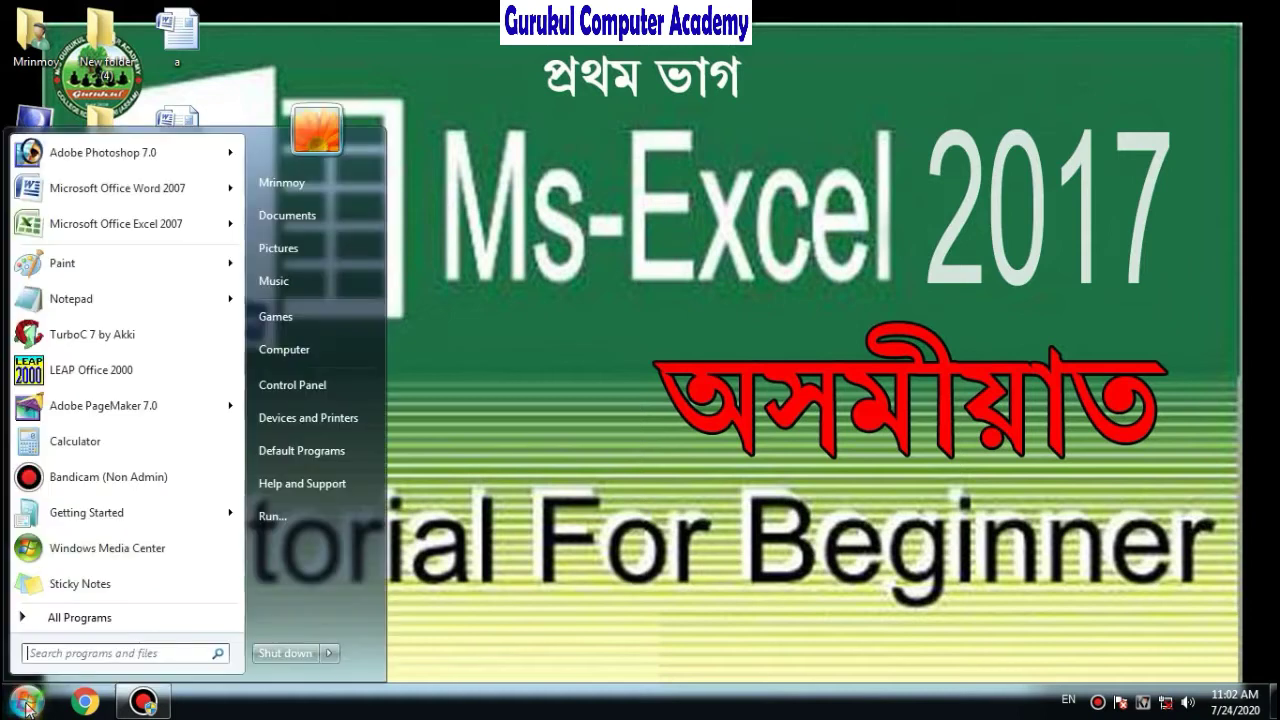
left_click(312, 519)
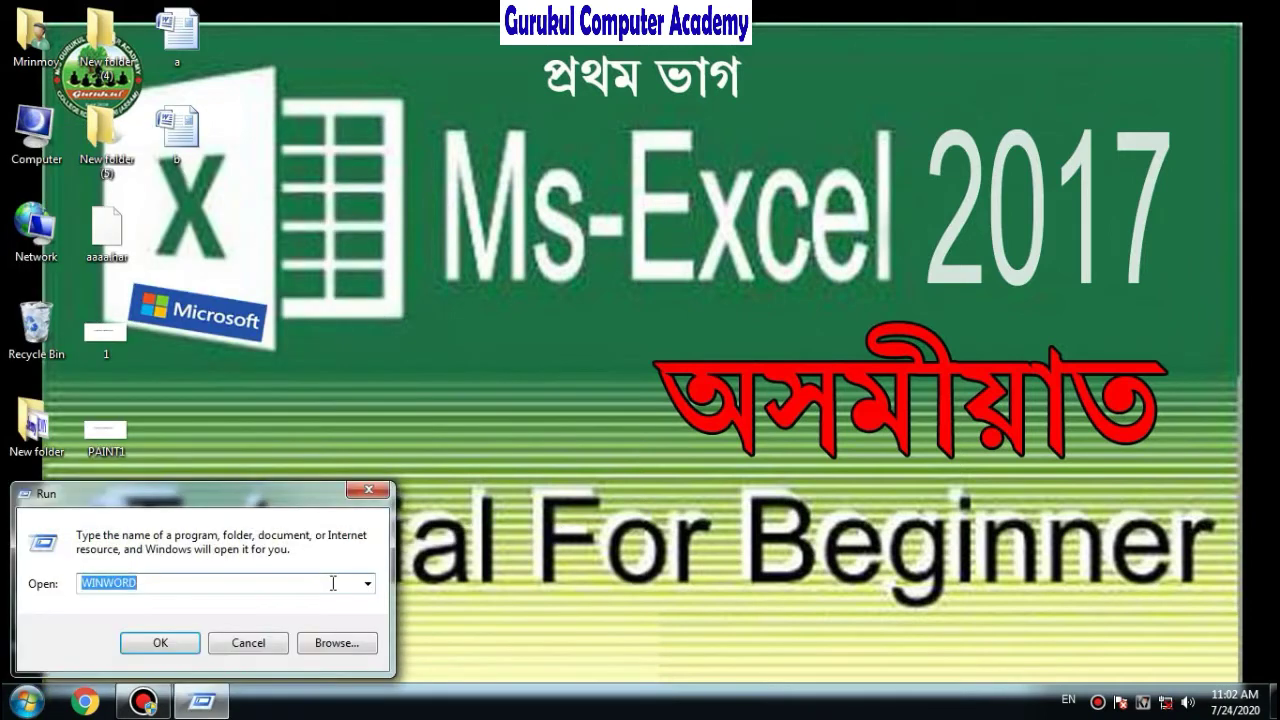
type("e")
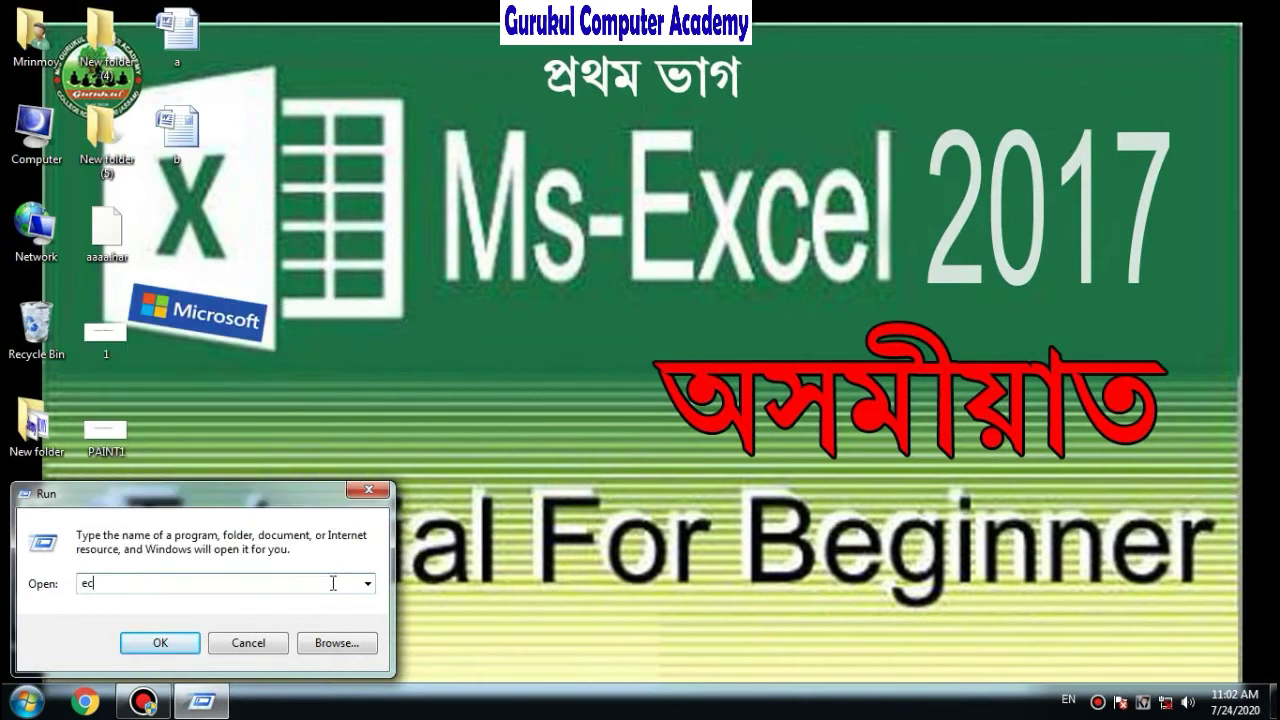
type("xce")
type("l")
left_click(173, 650)
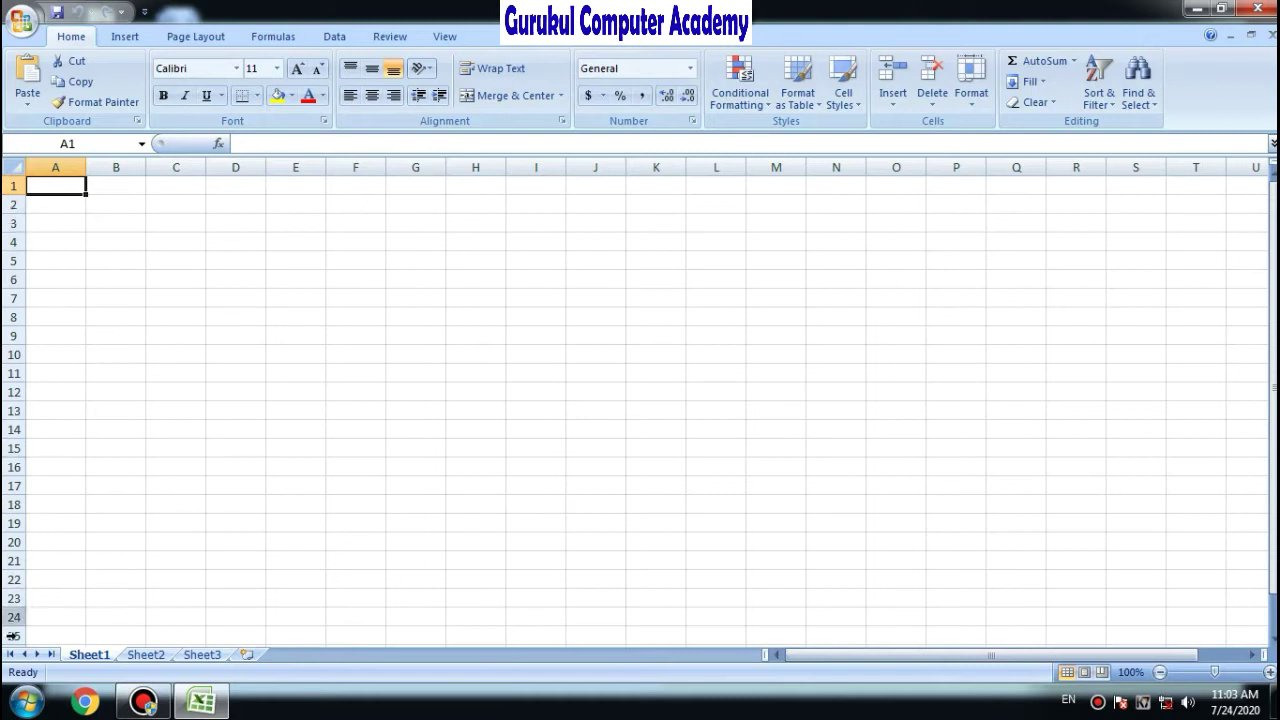
left_click_drag(65, 185, 1121, 187)
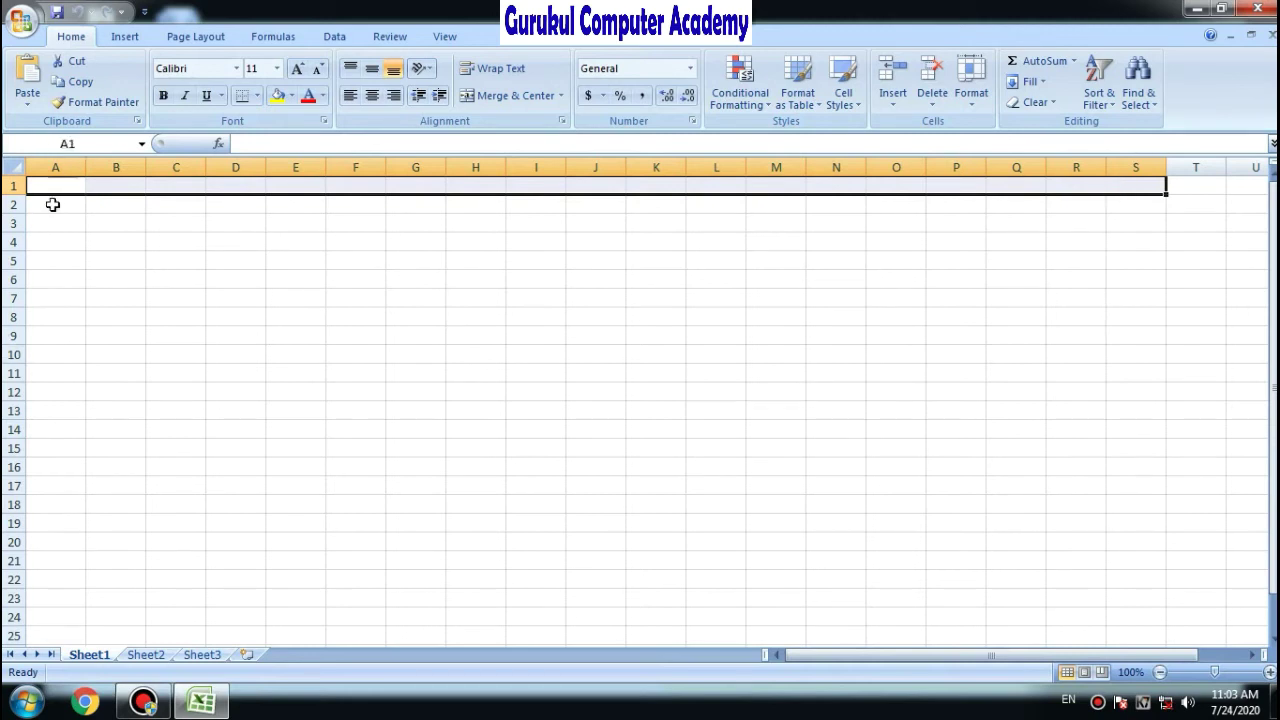
left_click_drag(55, 199, 64, 614)
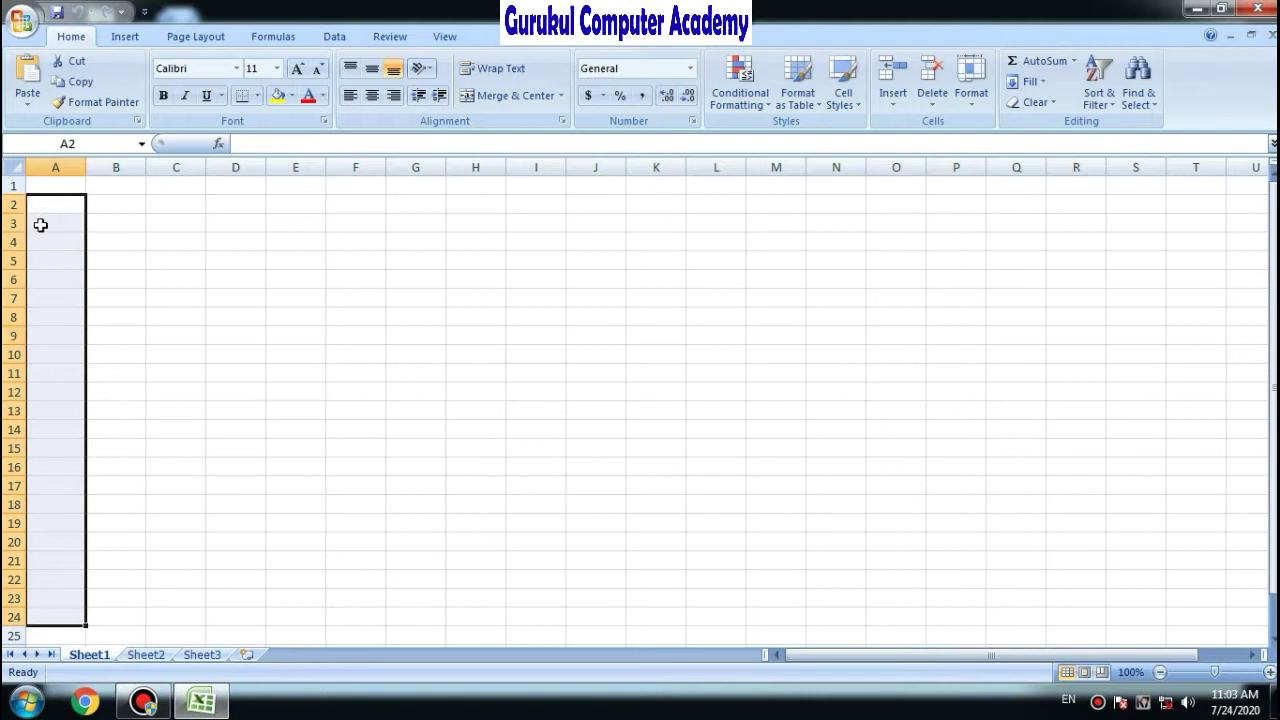
left_click(237, 242)
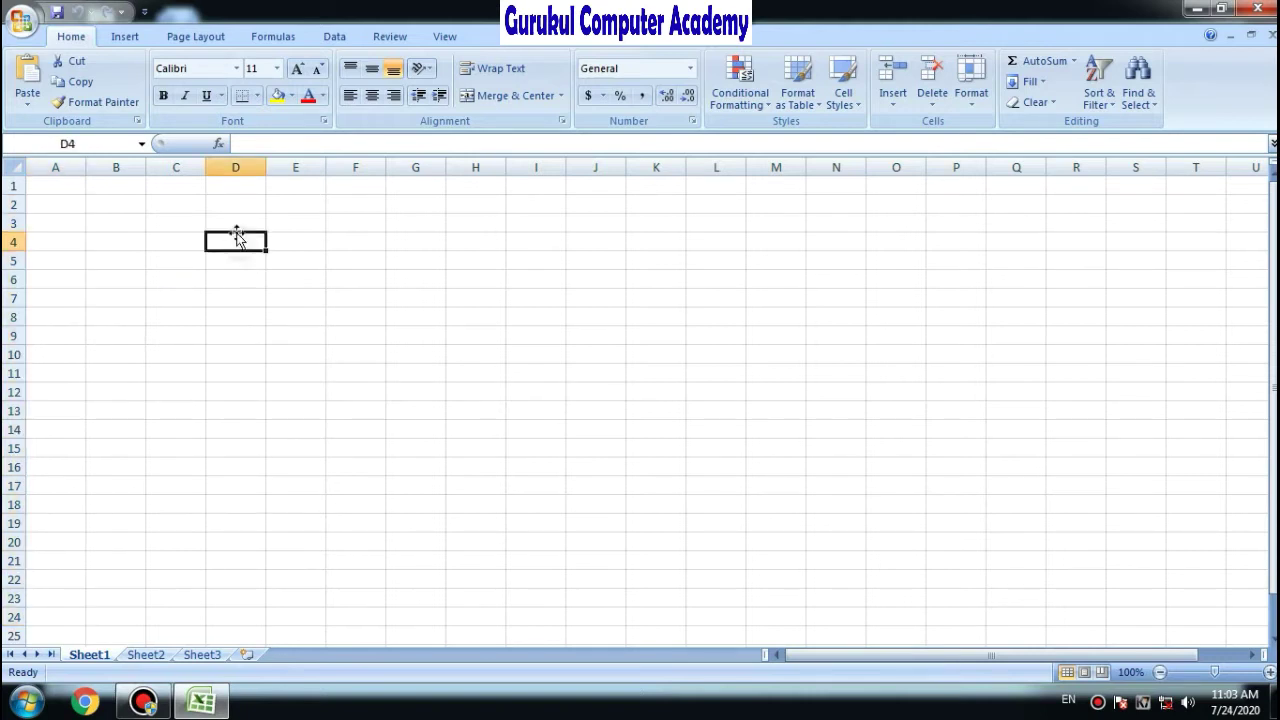
left_click(236, 223)
left_click(305, 222)
left_click(300, 204)
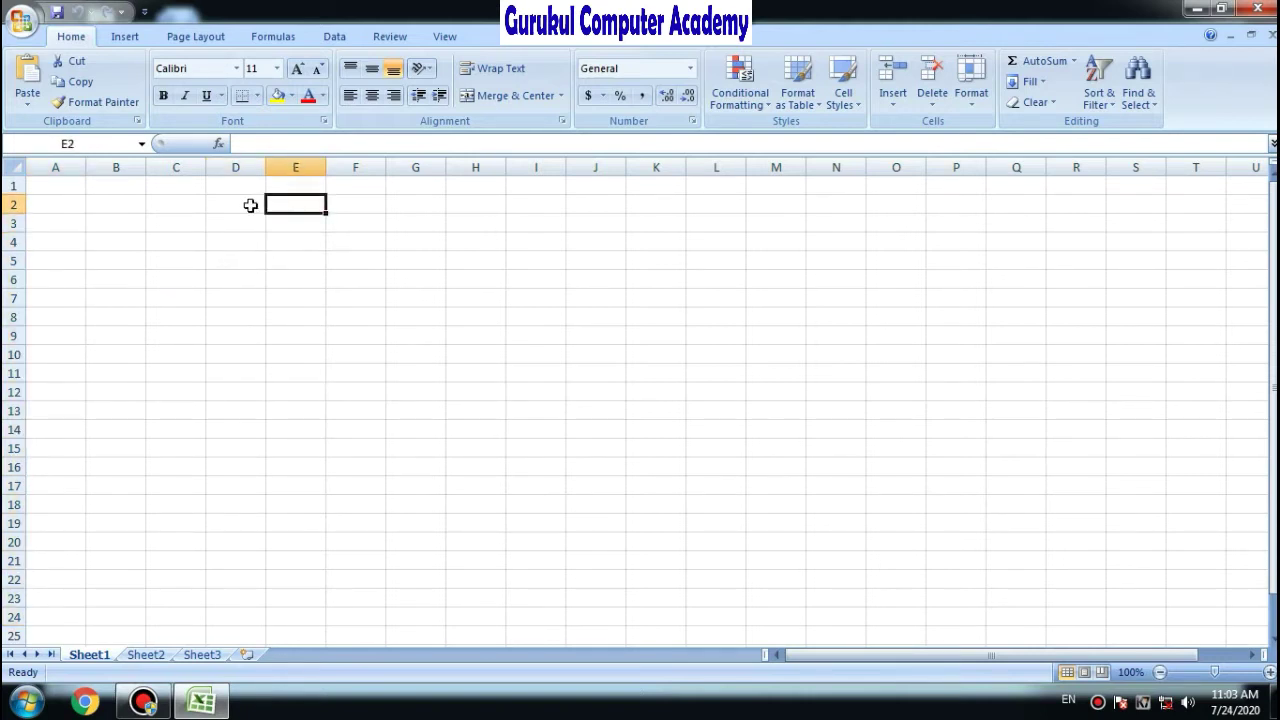
left_click(248, 204)
left_click(244, 220)
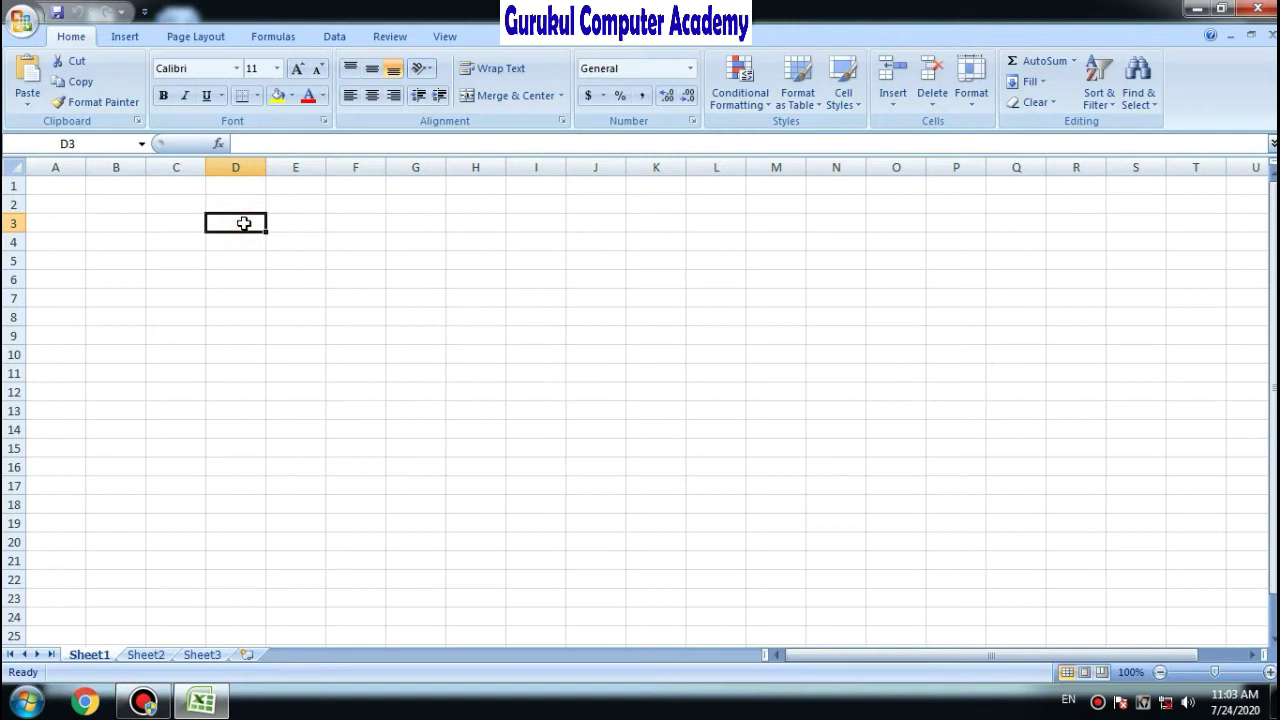
left_click(268, 143)
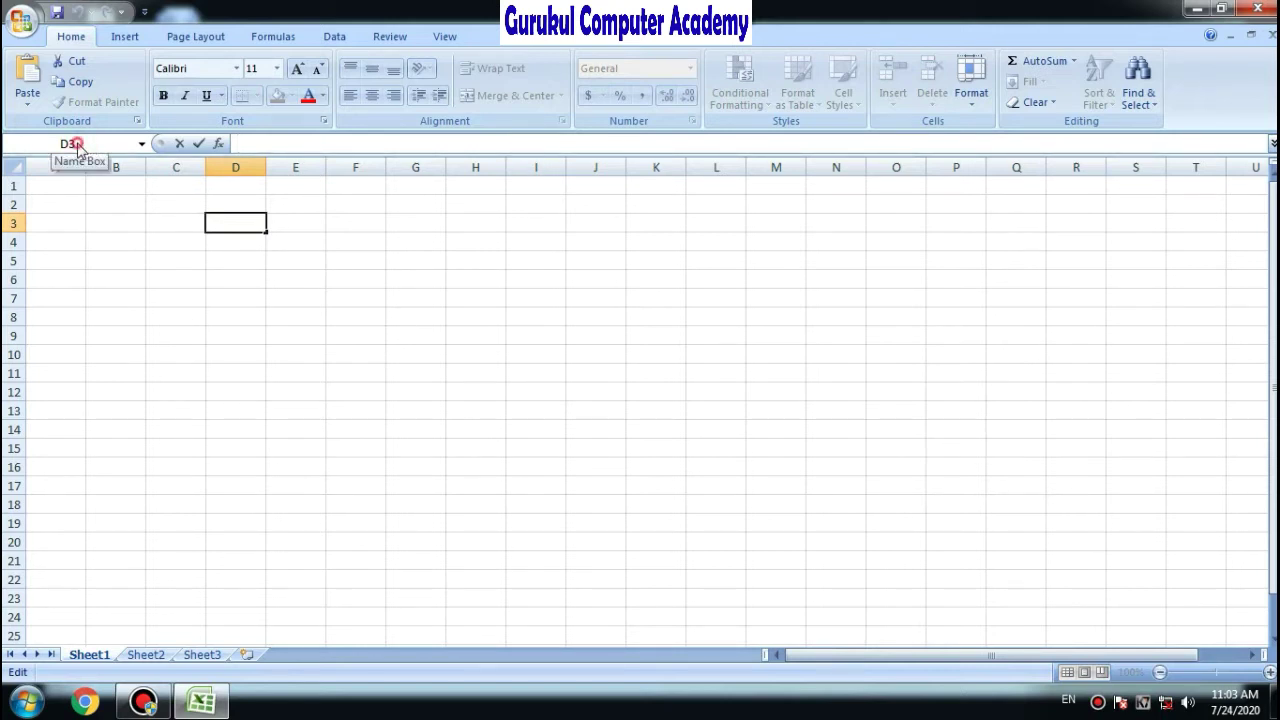
left_click(106, 262)
left_click(84, 145)
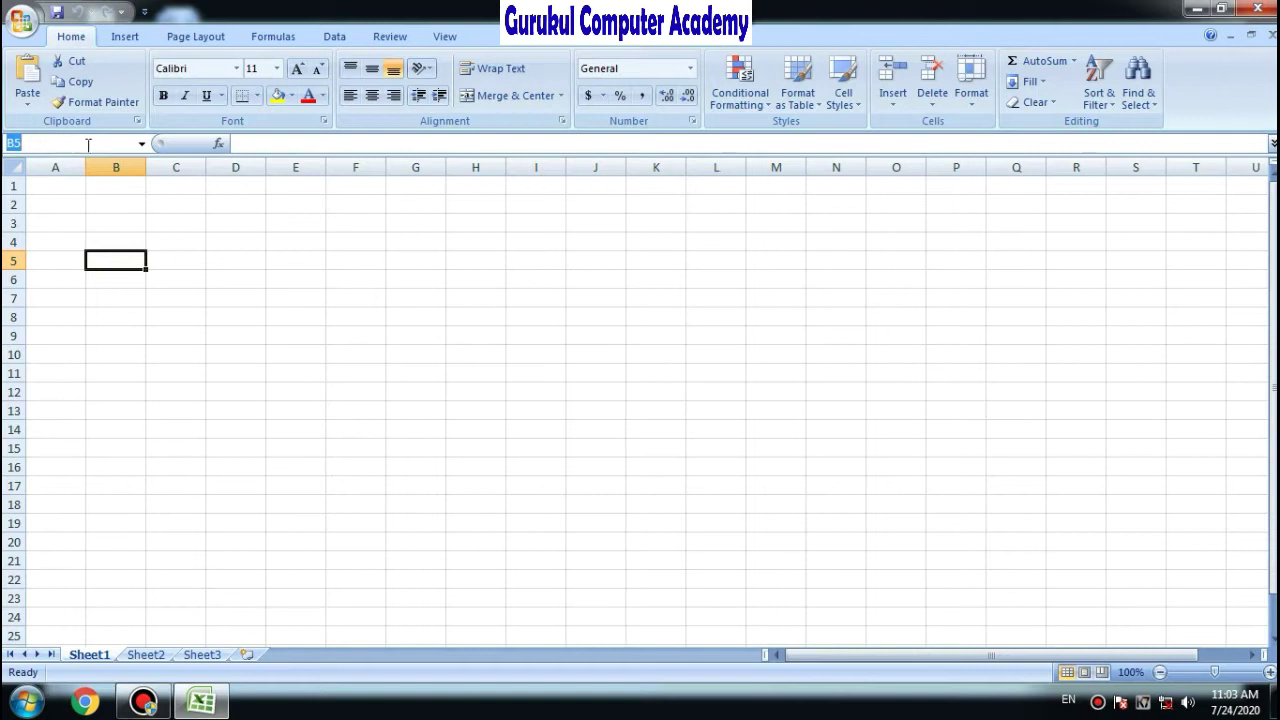
type("a")
type("500")
key("Return")
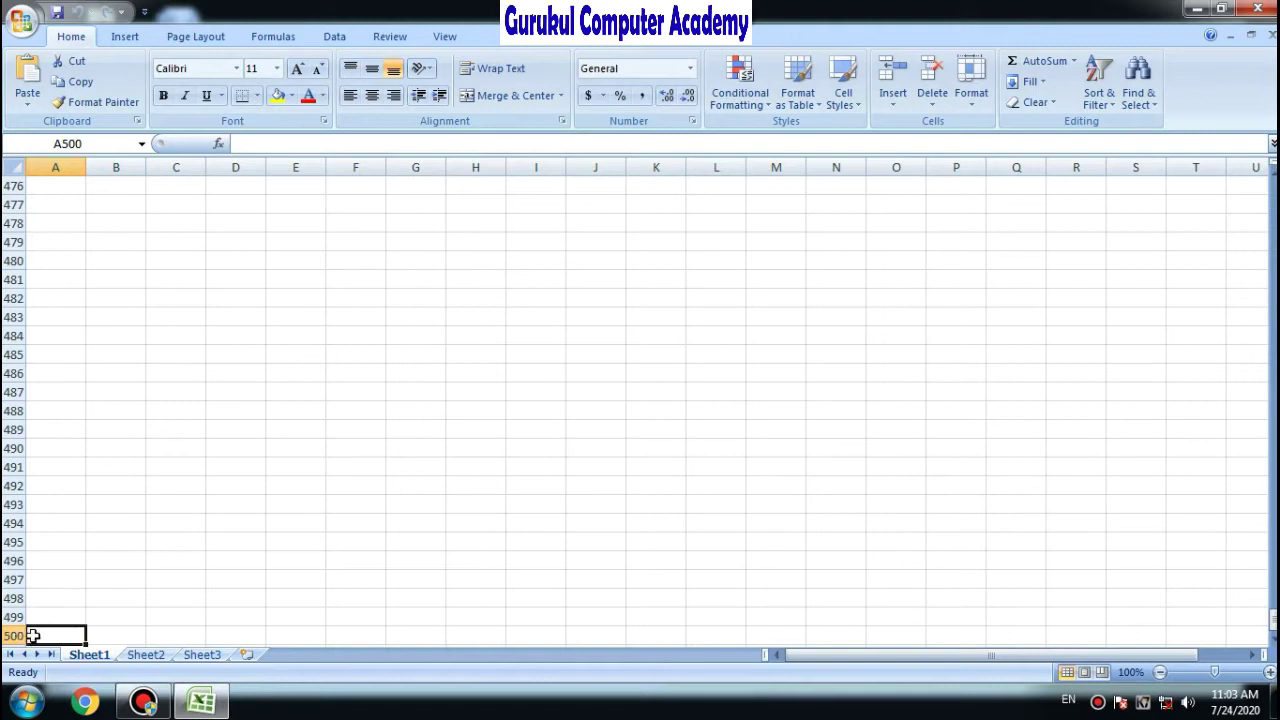
left_click(91, 144)
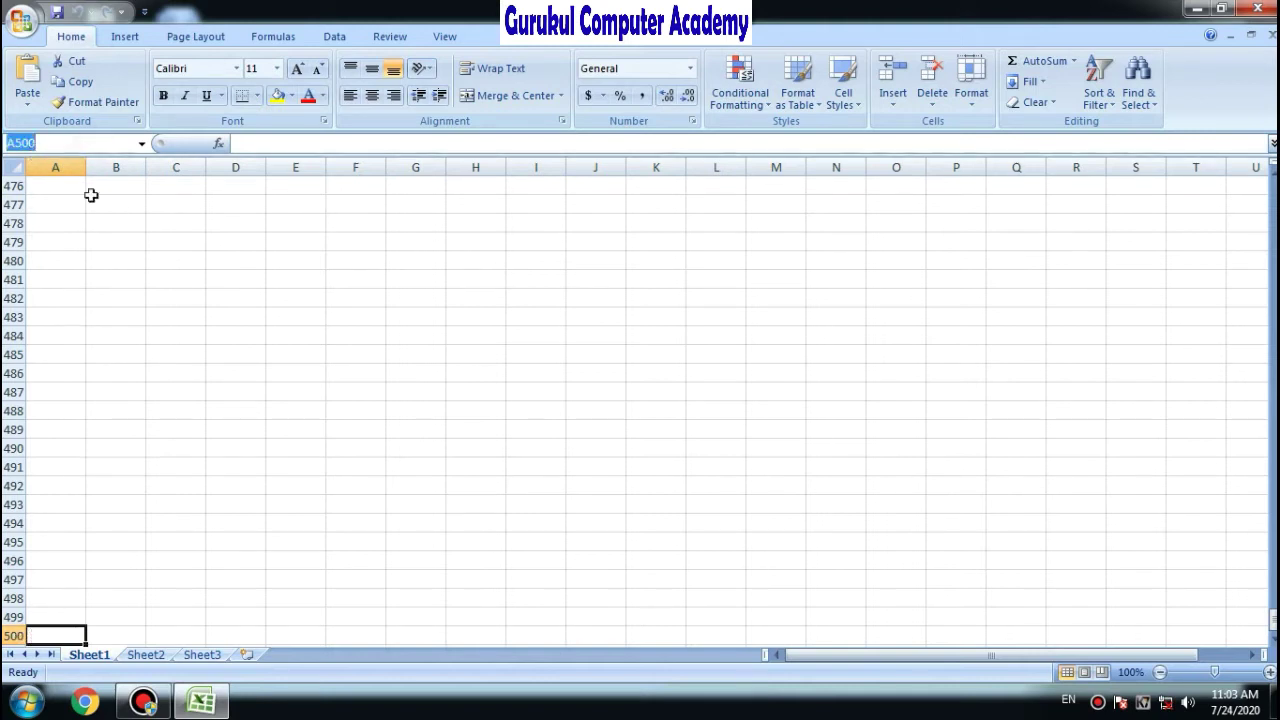
type("A1")
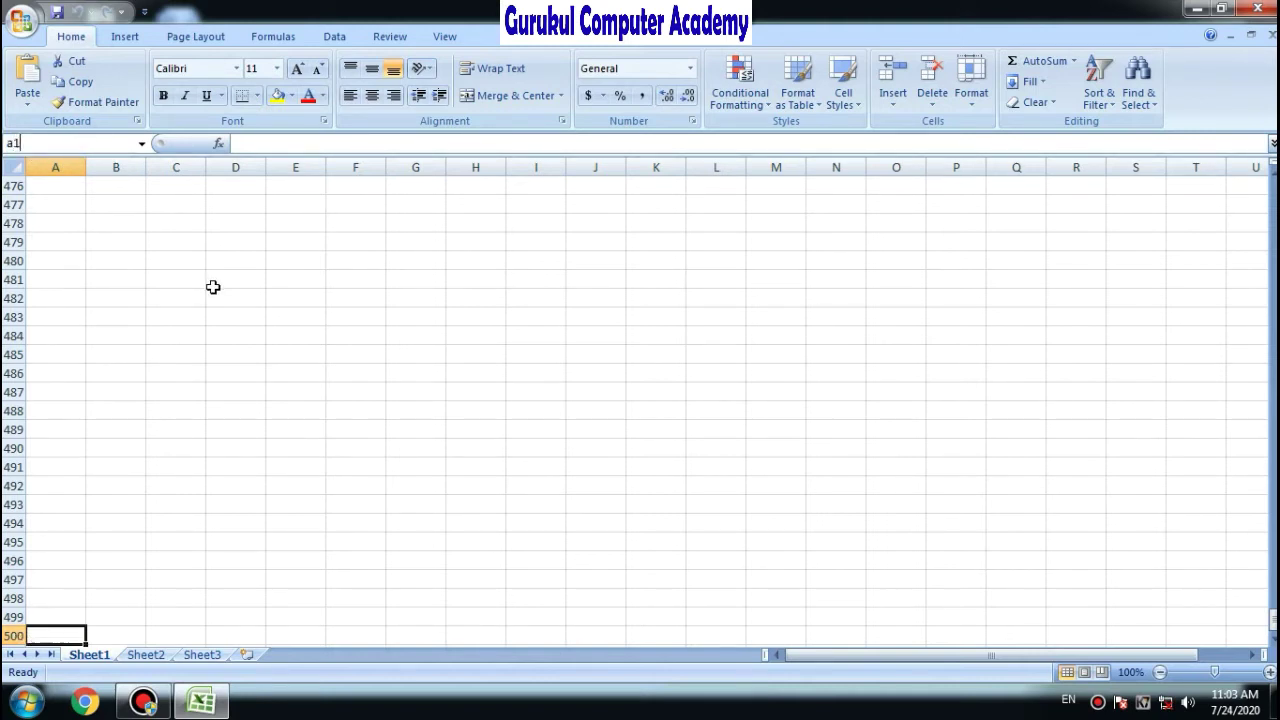
key("Return")
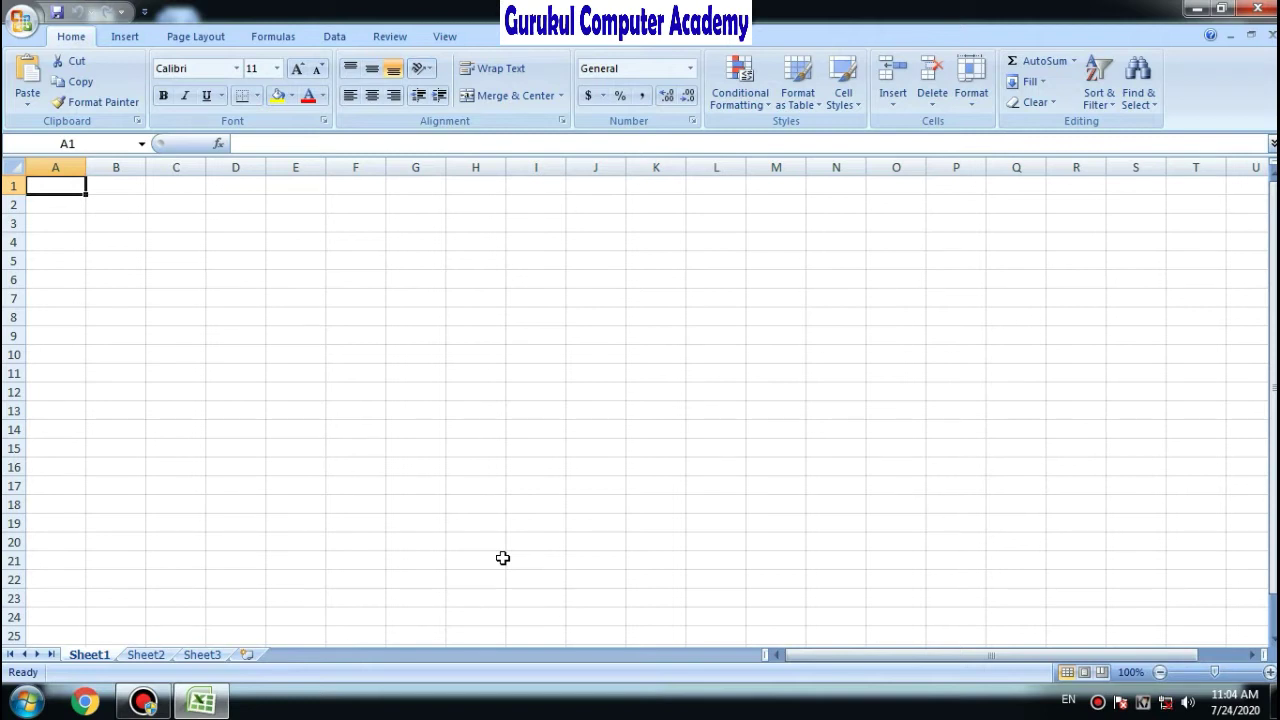
key("ctrl+Down")
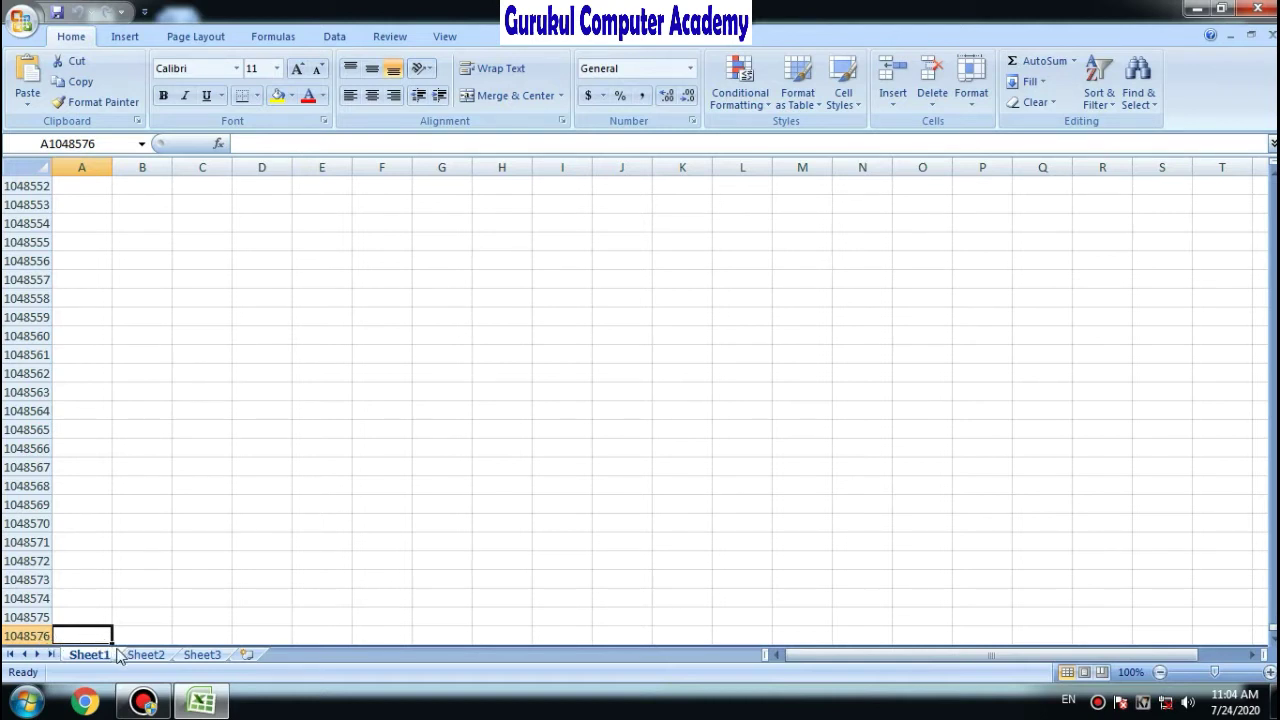
key("ctrl+Up")
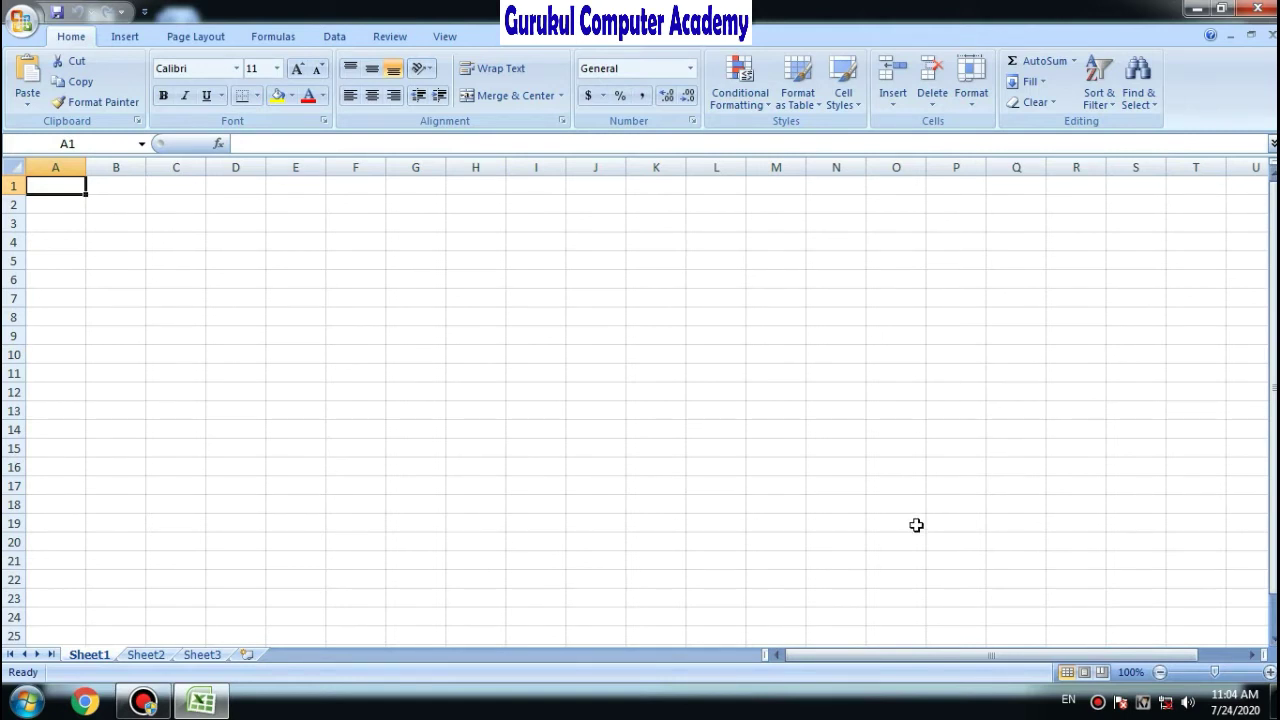
key("ctrl+Right")
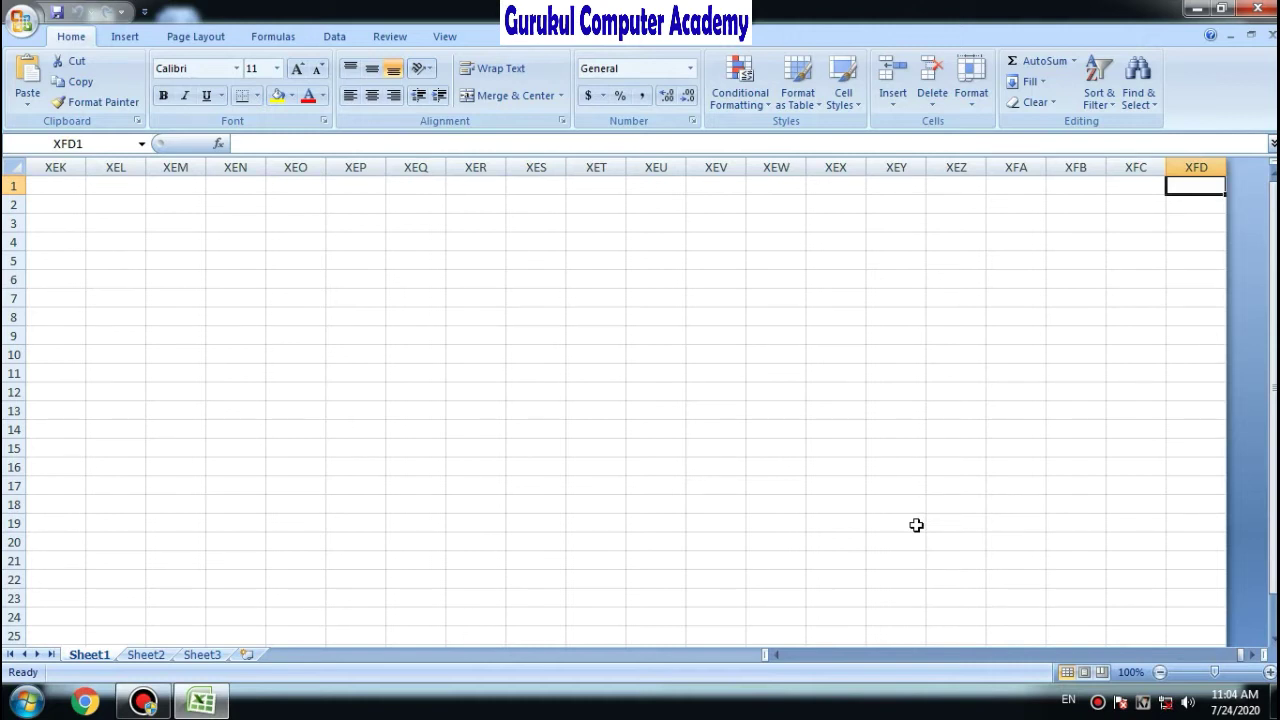
key("ctrl+Left")
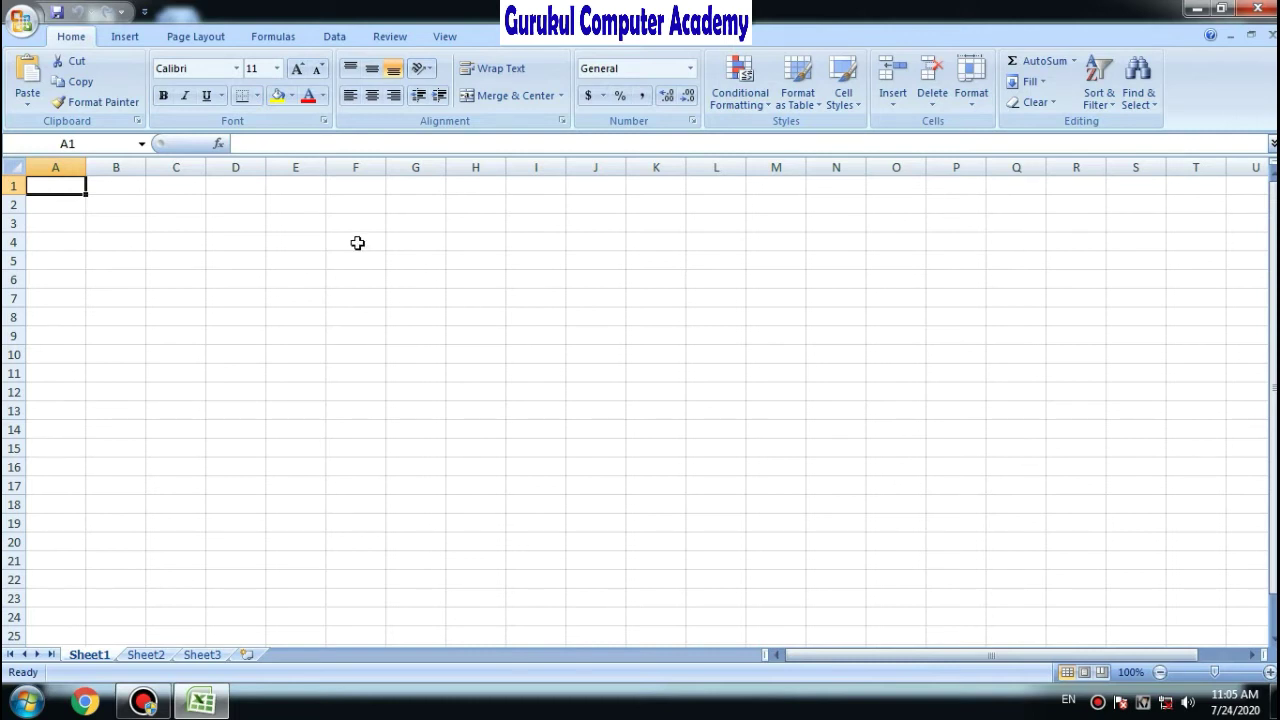
left_click(357, 243)
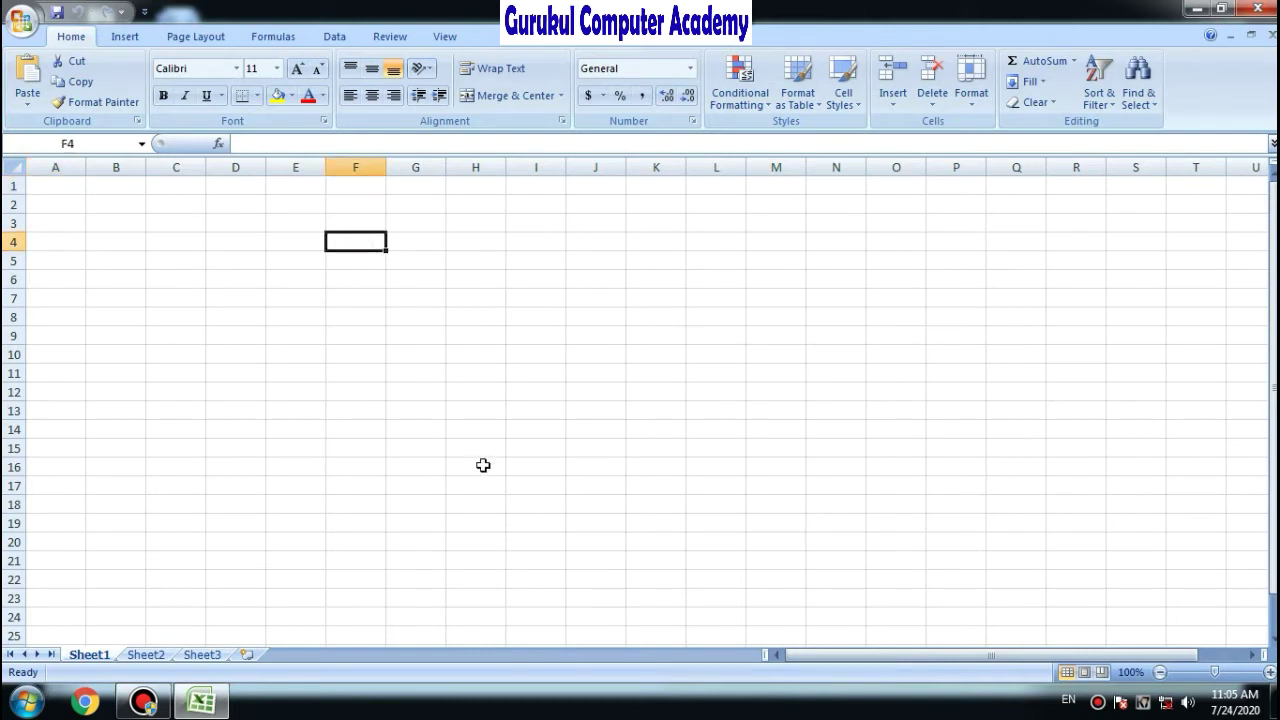
type("sun")
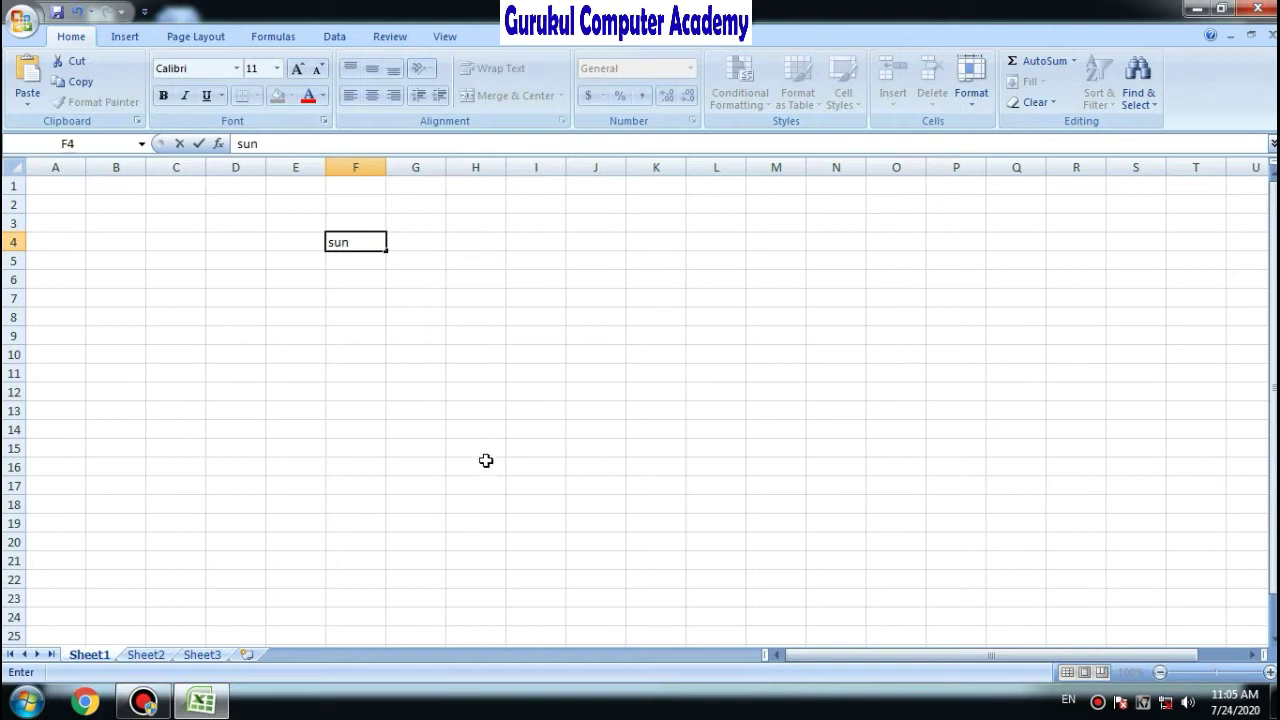
left_click(431, 352)
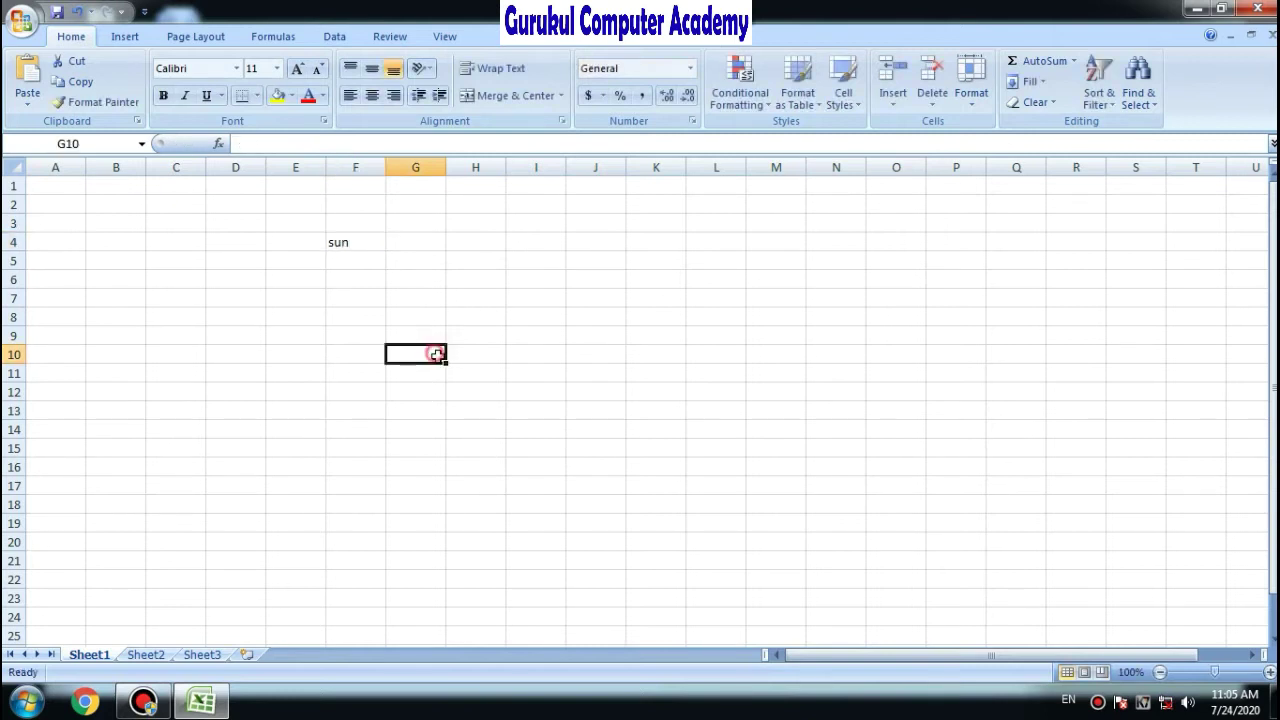
left_click(368, 244)
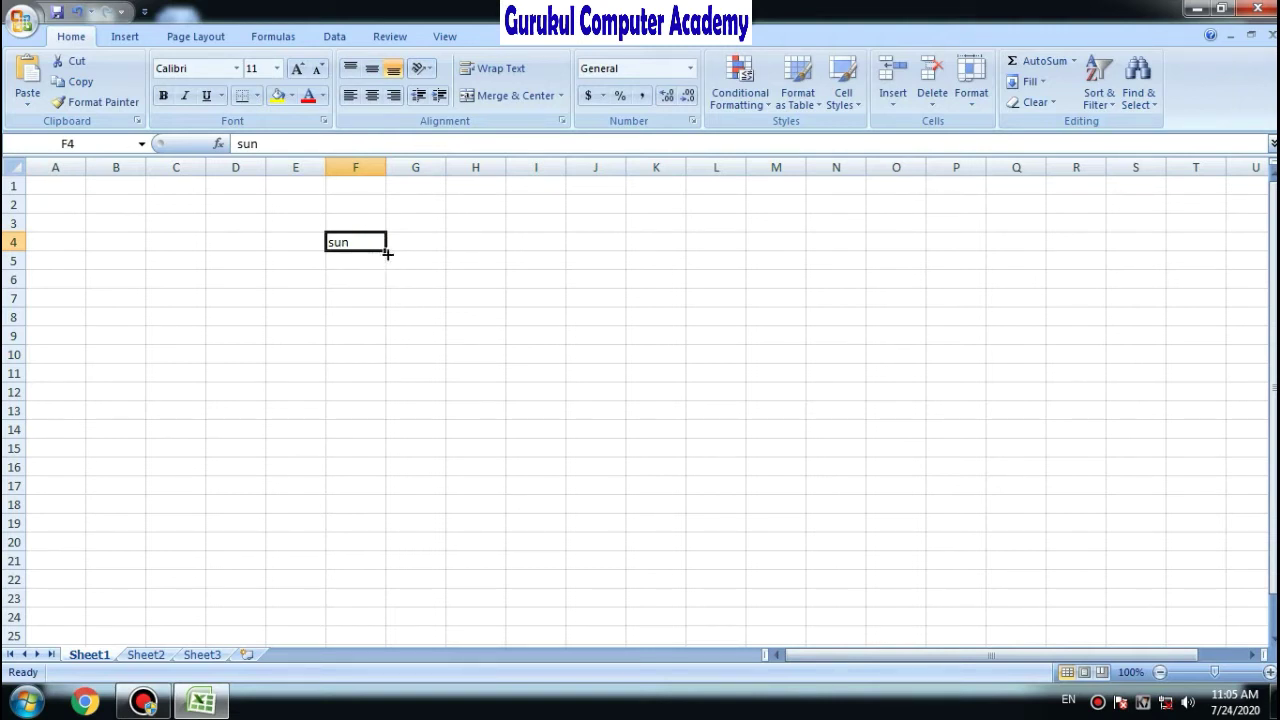
left_click_drag(386, 249, 390, 478)
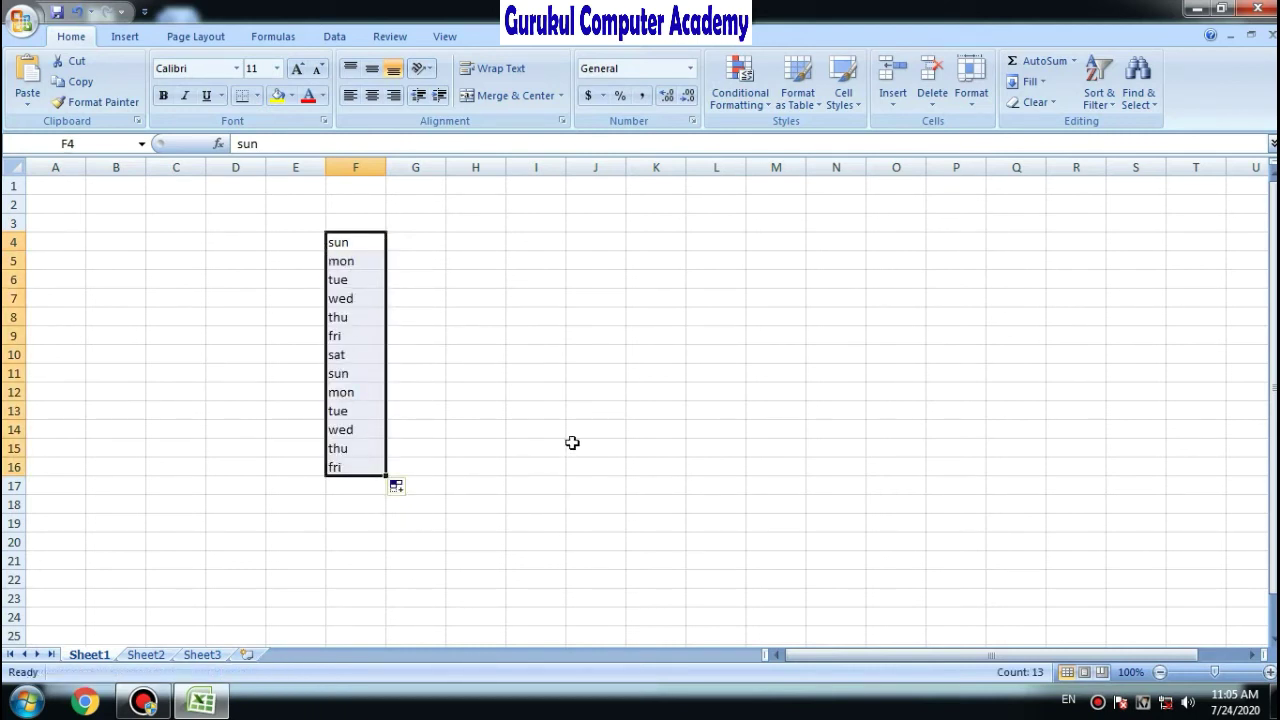
key("Delete")
type("jan")
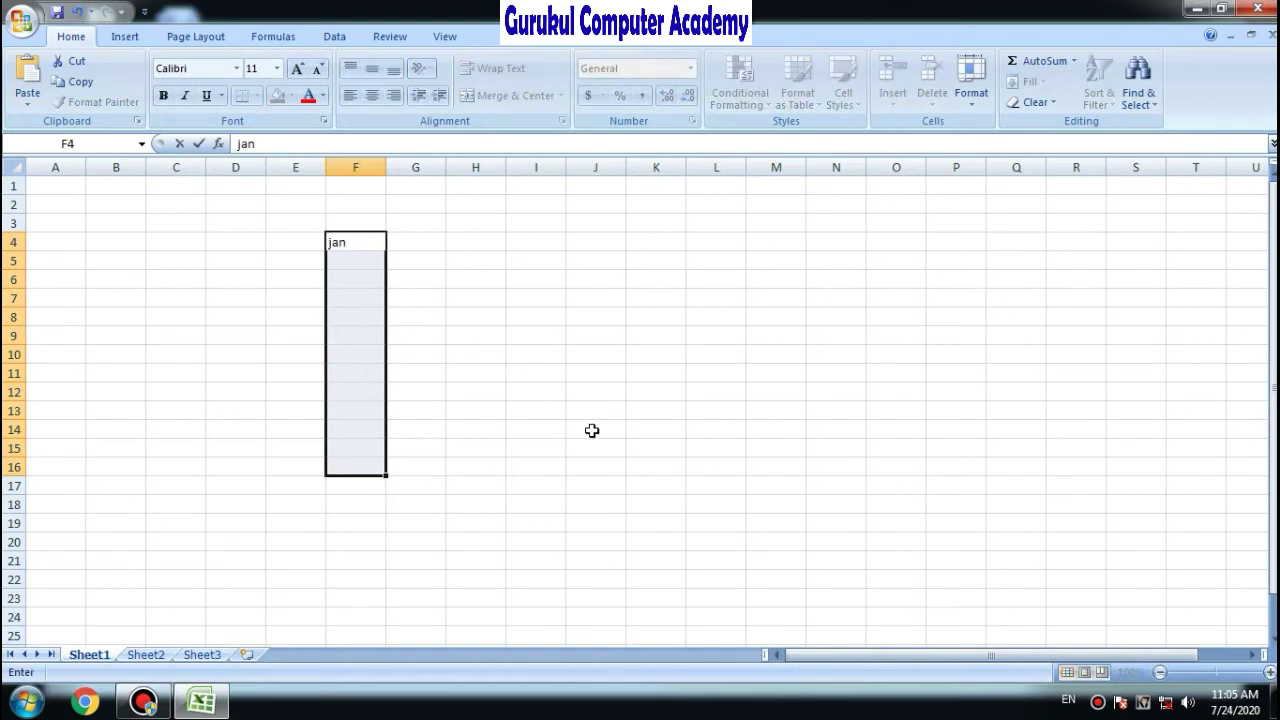
left_click(591, 431)
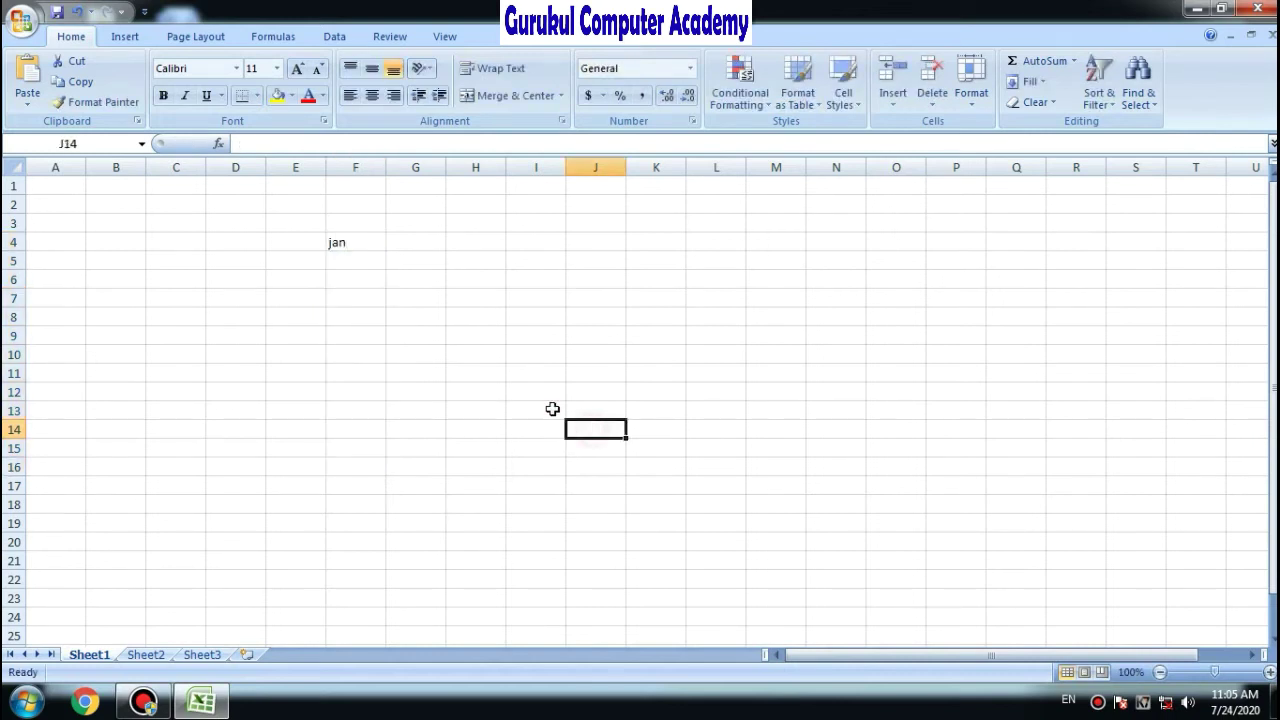
left_click(355, 243)
left_click_drag(386, 250, 1056, 261)
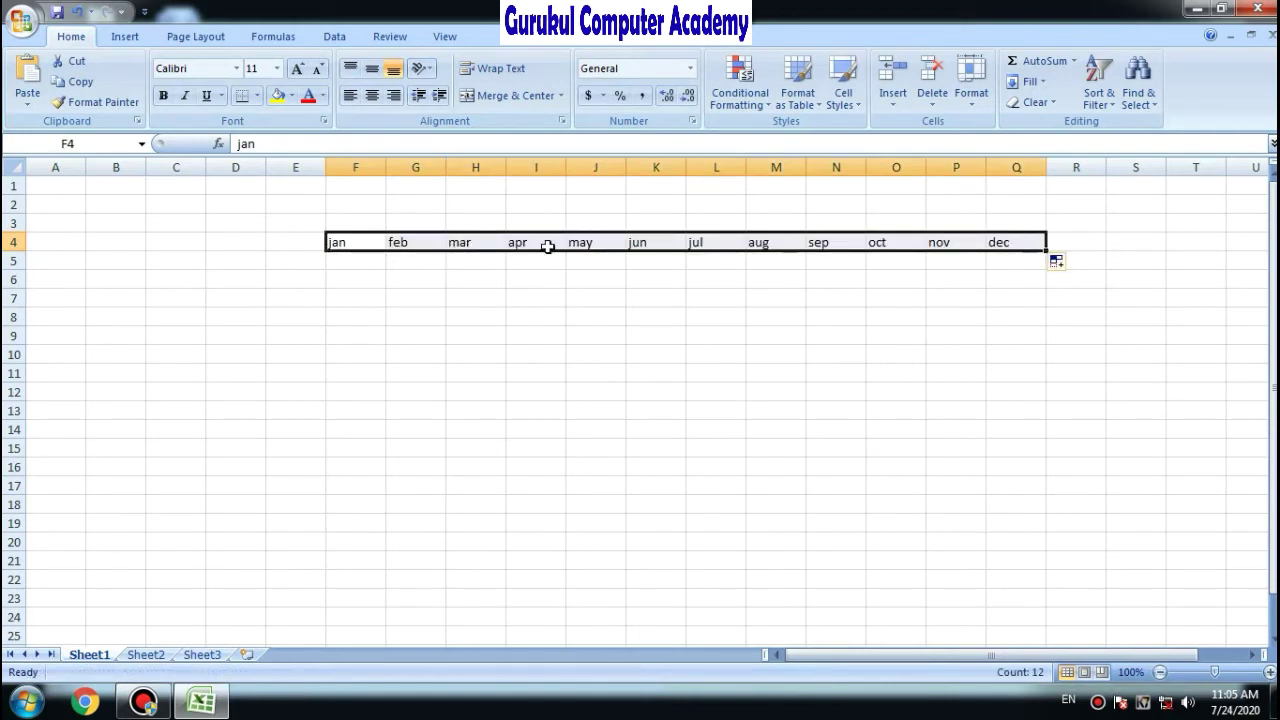
left_click(406, 297)
left_click_drag(336, 242, 1018, 246)
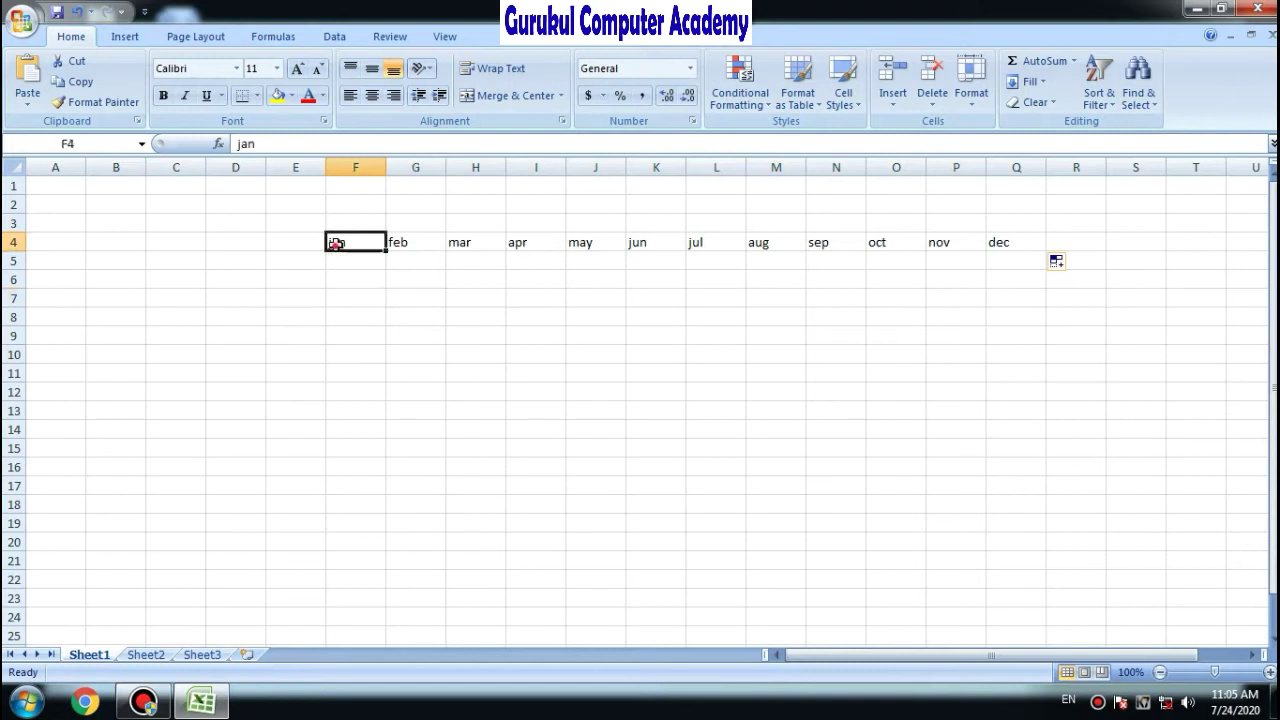
key("Delete")
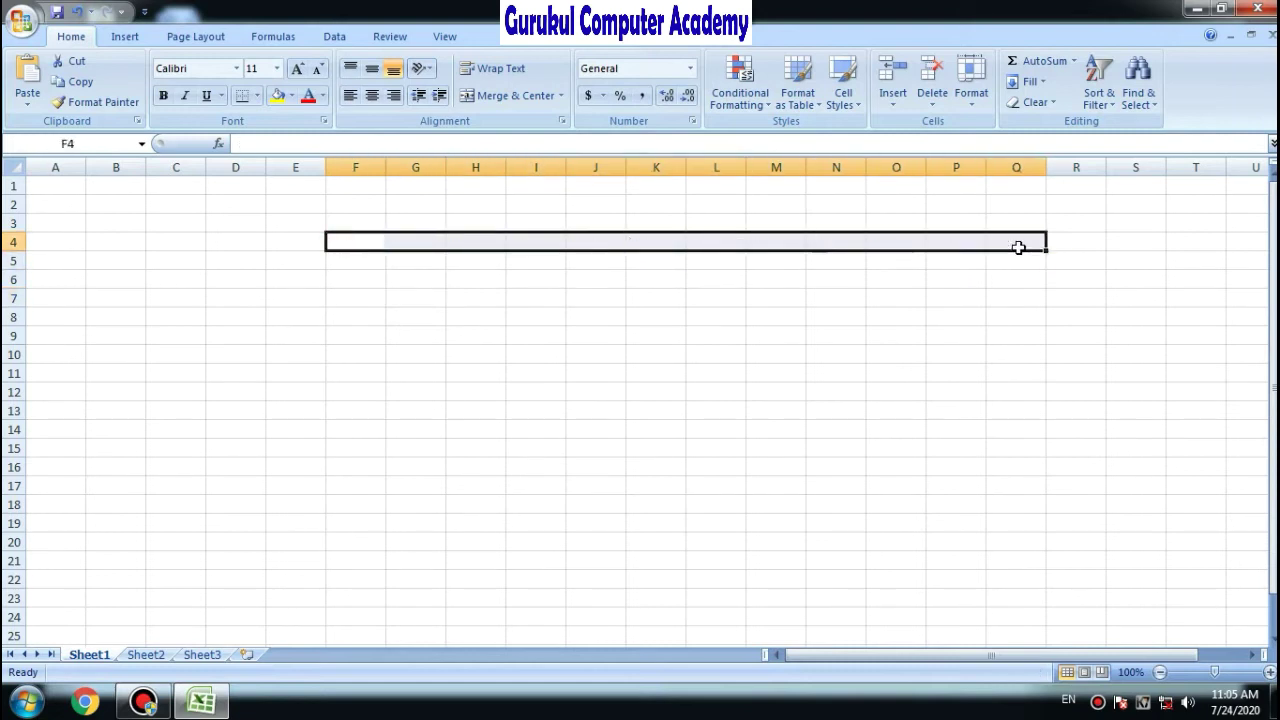
left_click(357, 247)
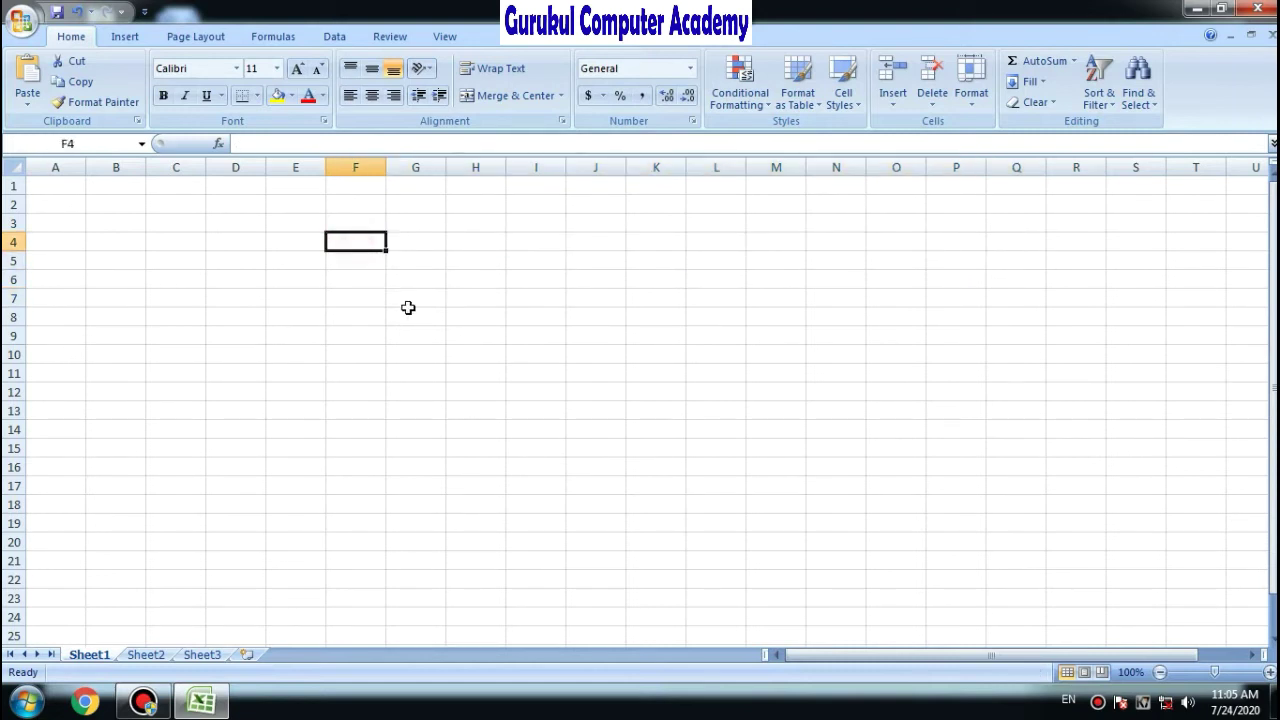
Fill F4:F18 with 10 and autofill G4:G17 with the series 10, 20, … 140.
type("10")
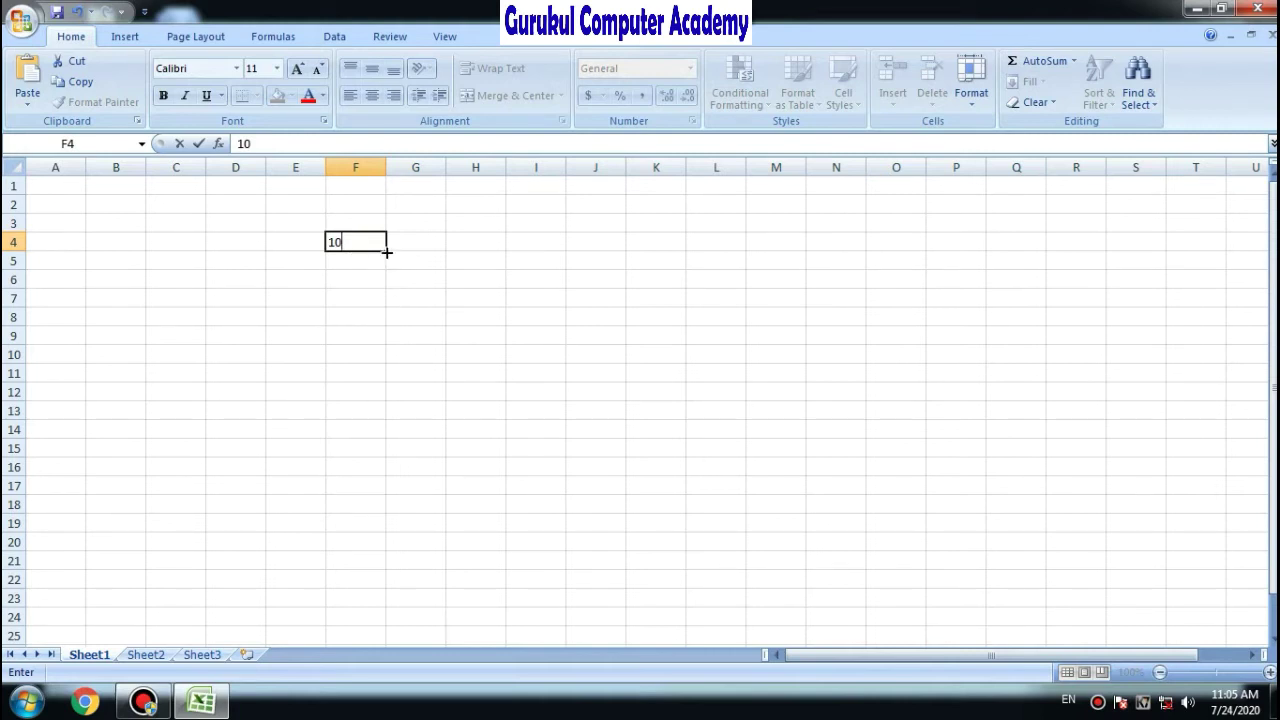
left_click_drag(386, 252, 388, 513)
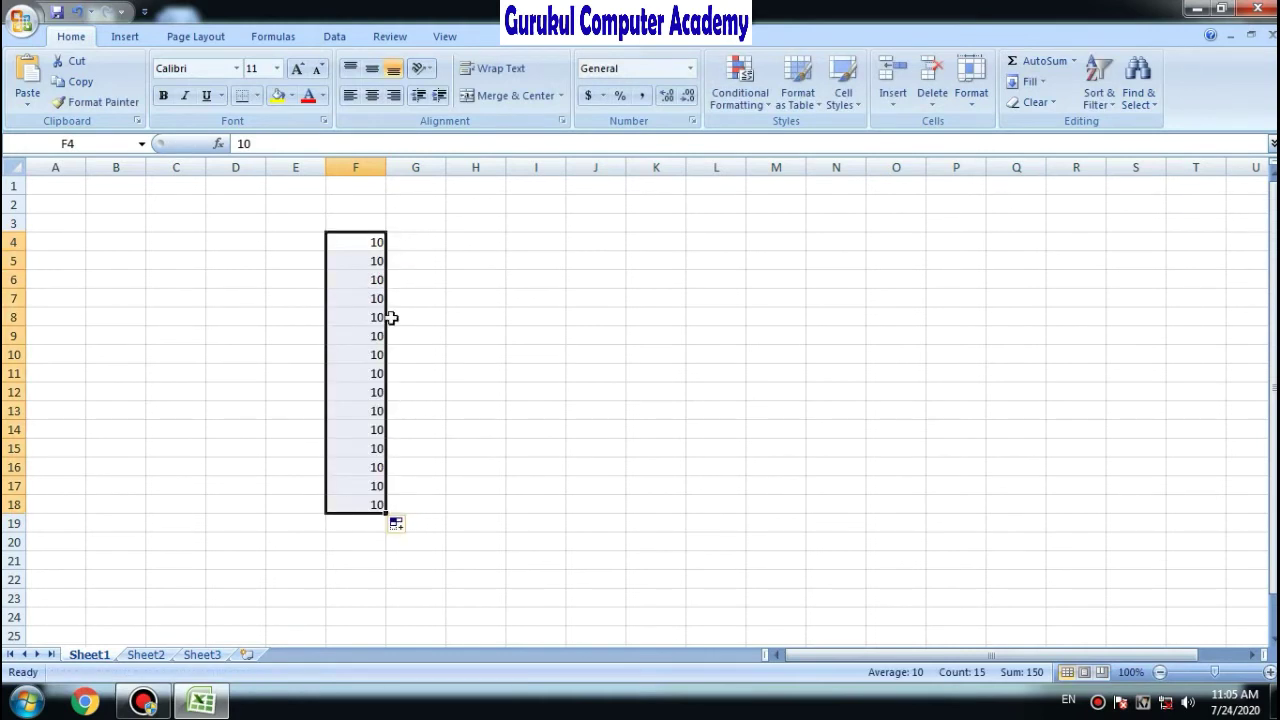
left_click(433, 248)
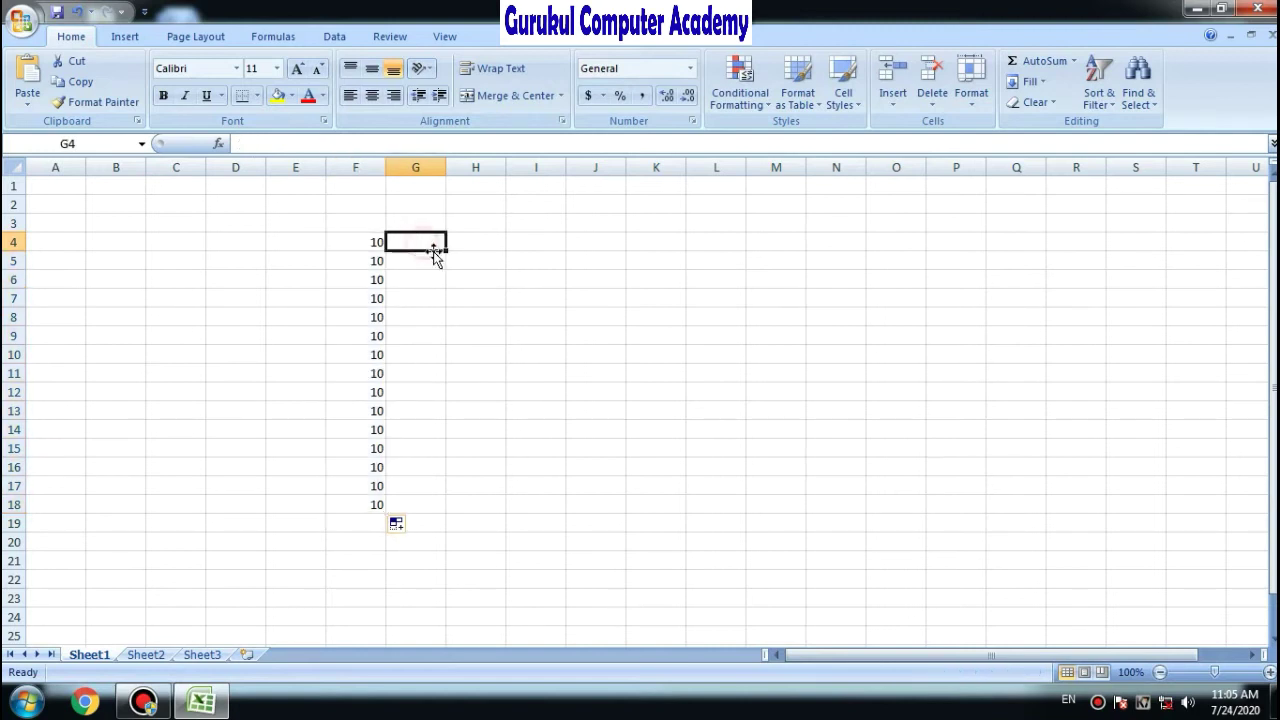
type("10")
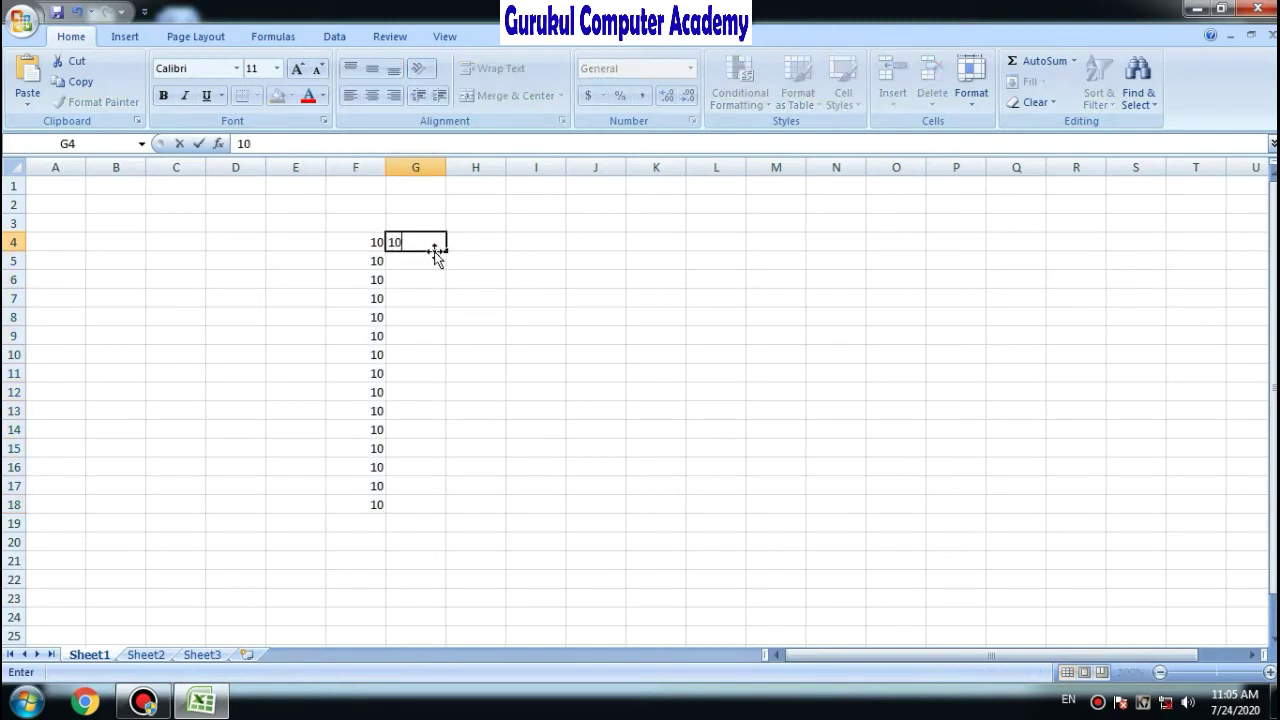
left_click(435, 262)
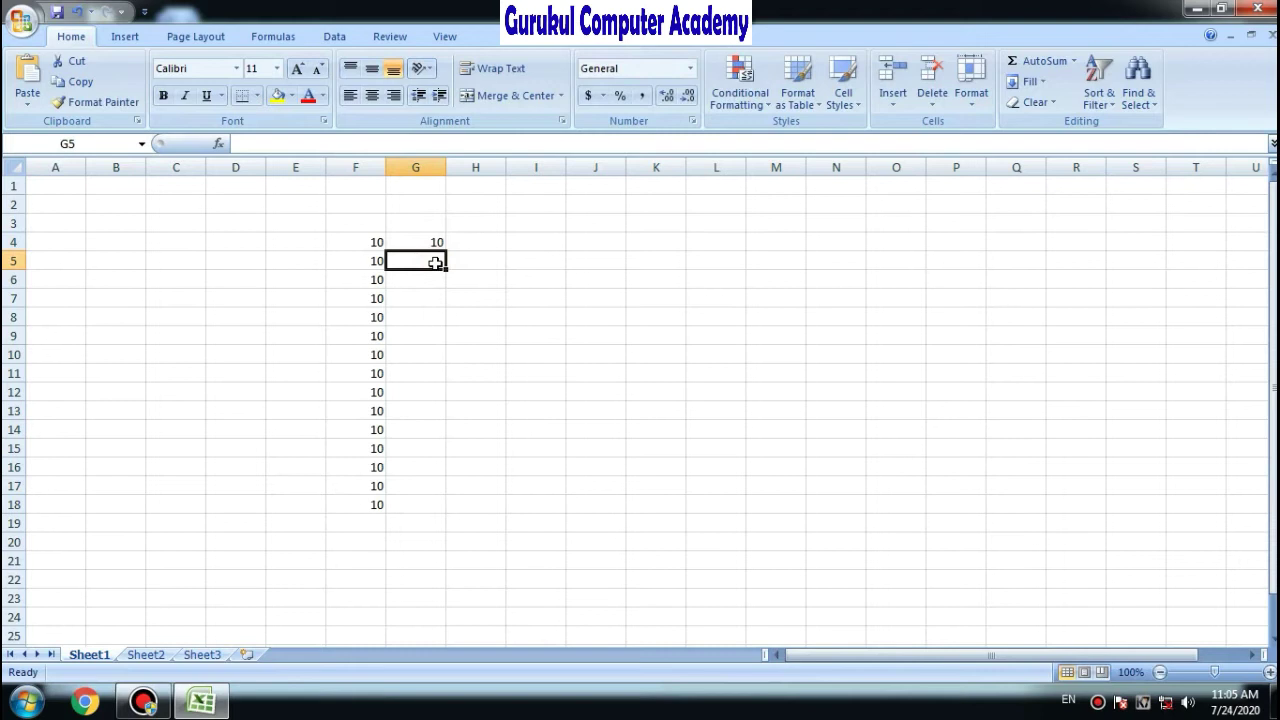
type("20")
left_click(492, 314)
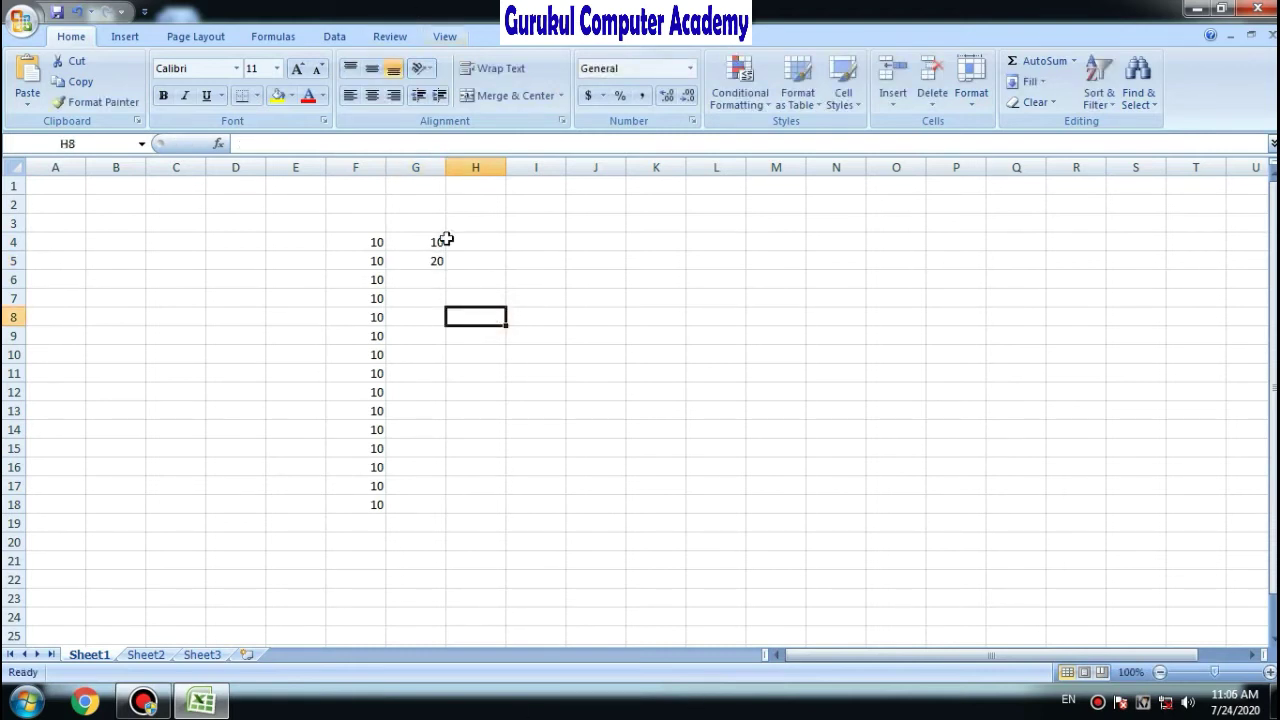
left_click_drag(413, 241, 414, 261)
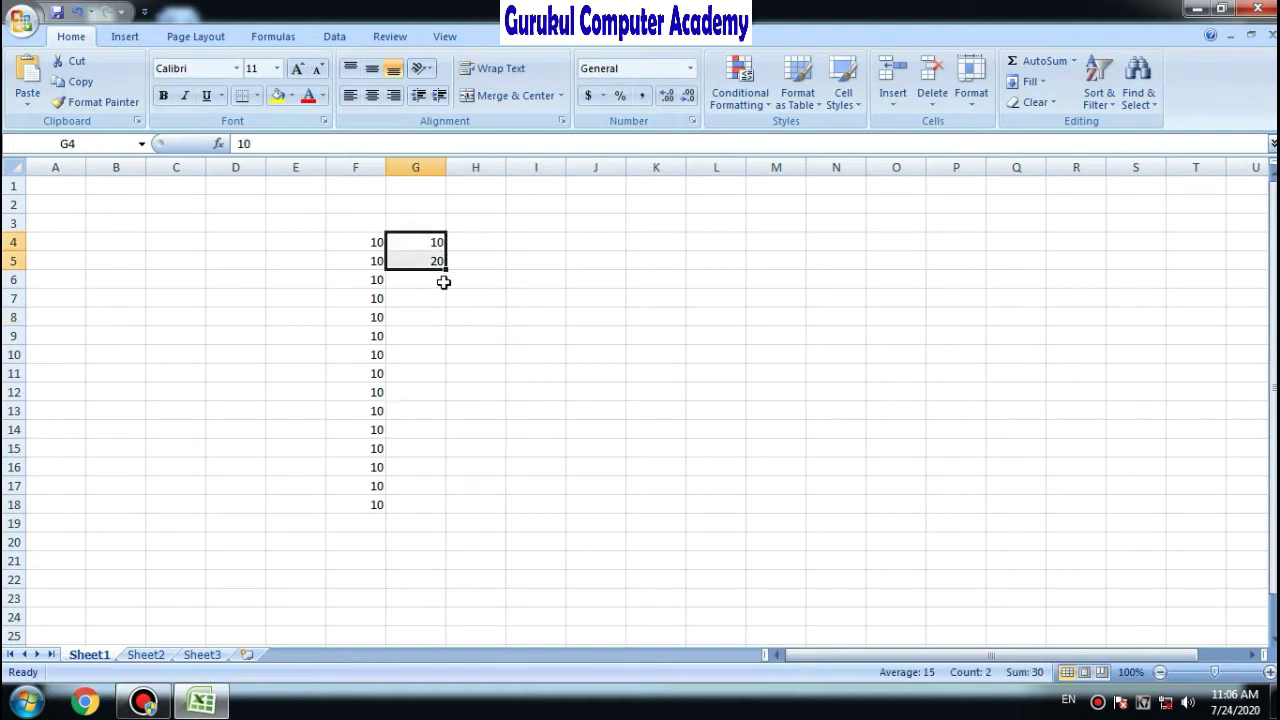
left_click_drag(446, 268, 457, 500)
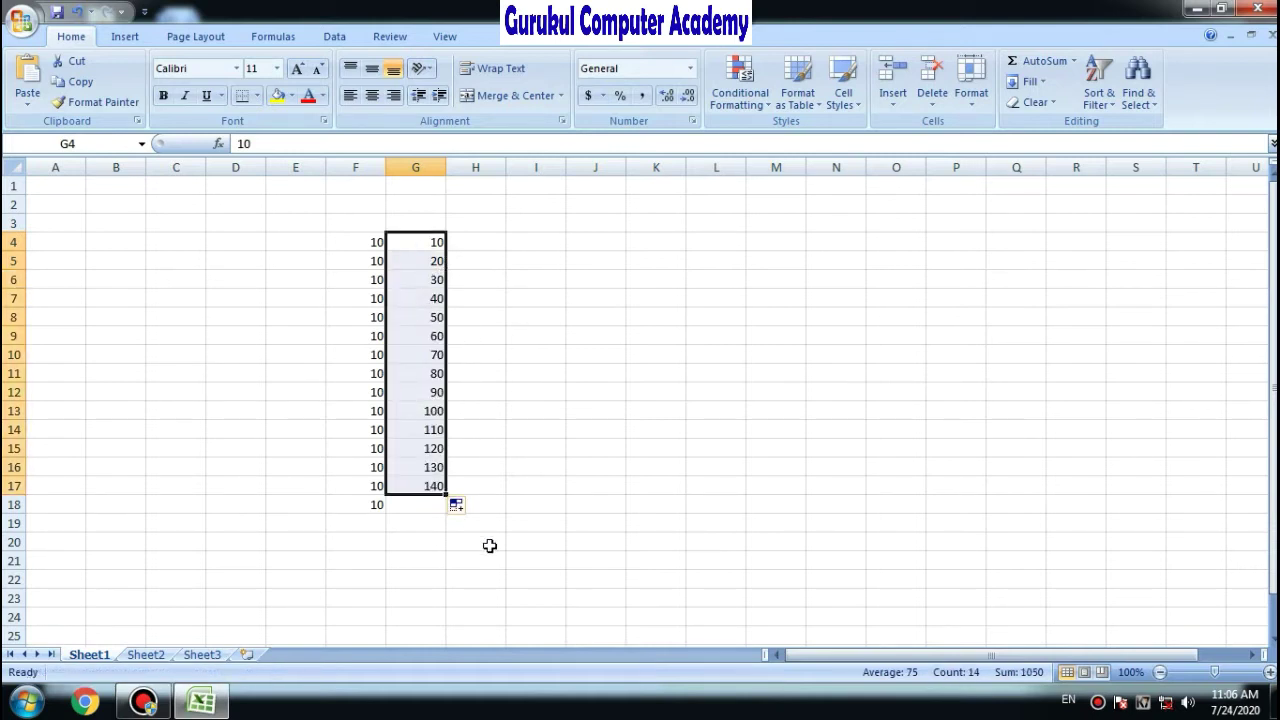
Autofill column H from H4 with a step-5 series starting 10, 15.
left_click(483, 244)
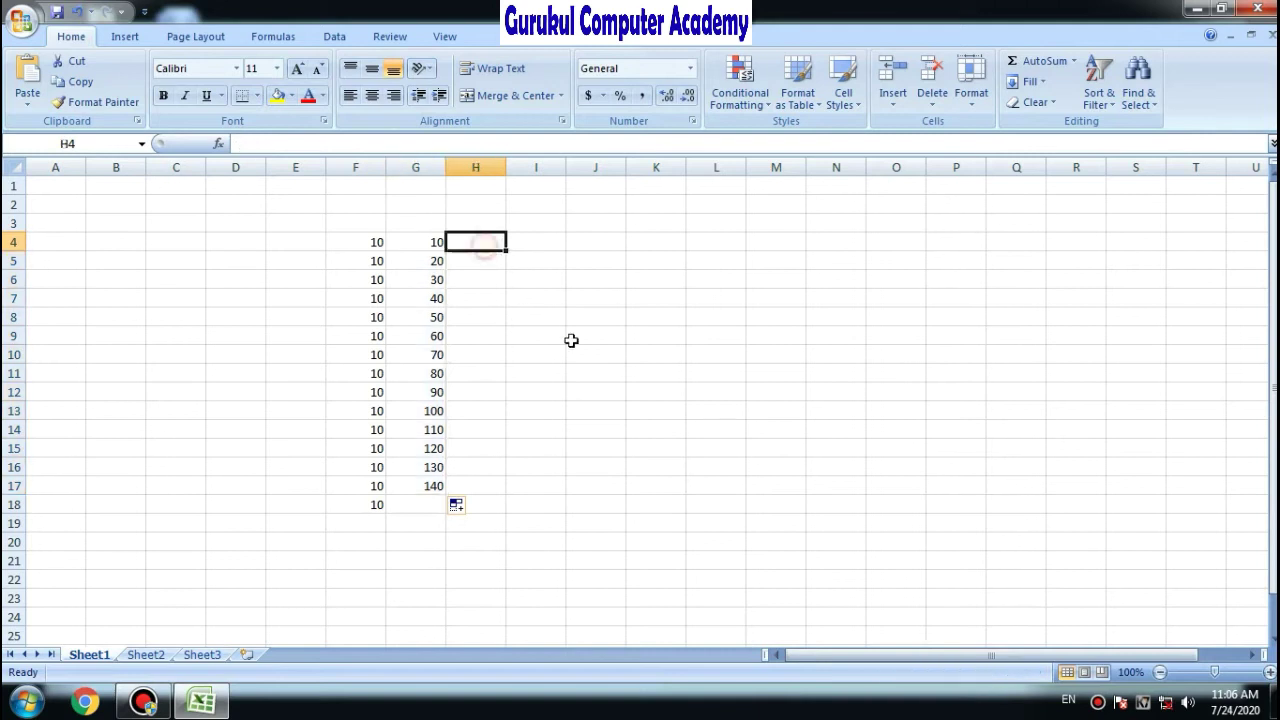
type("10")
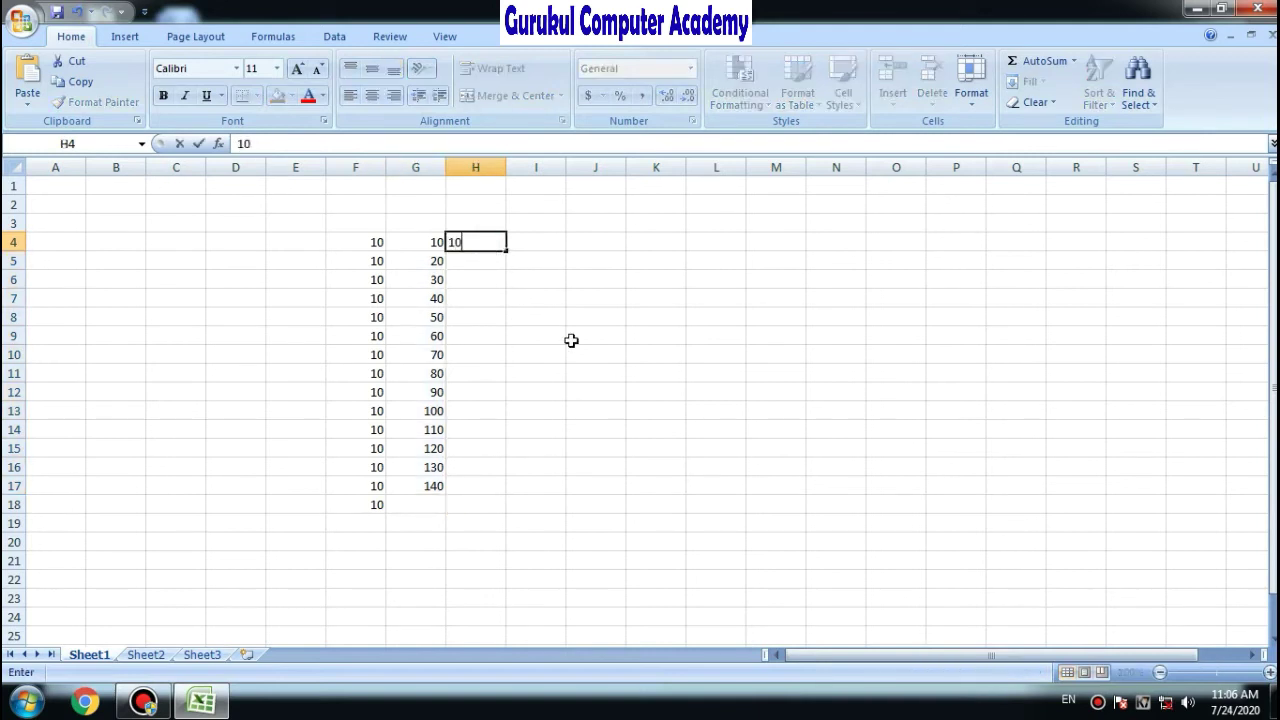
left_click(492, 264)
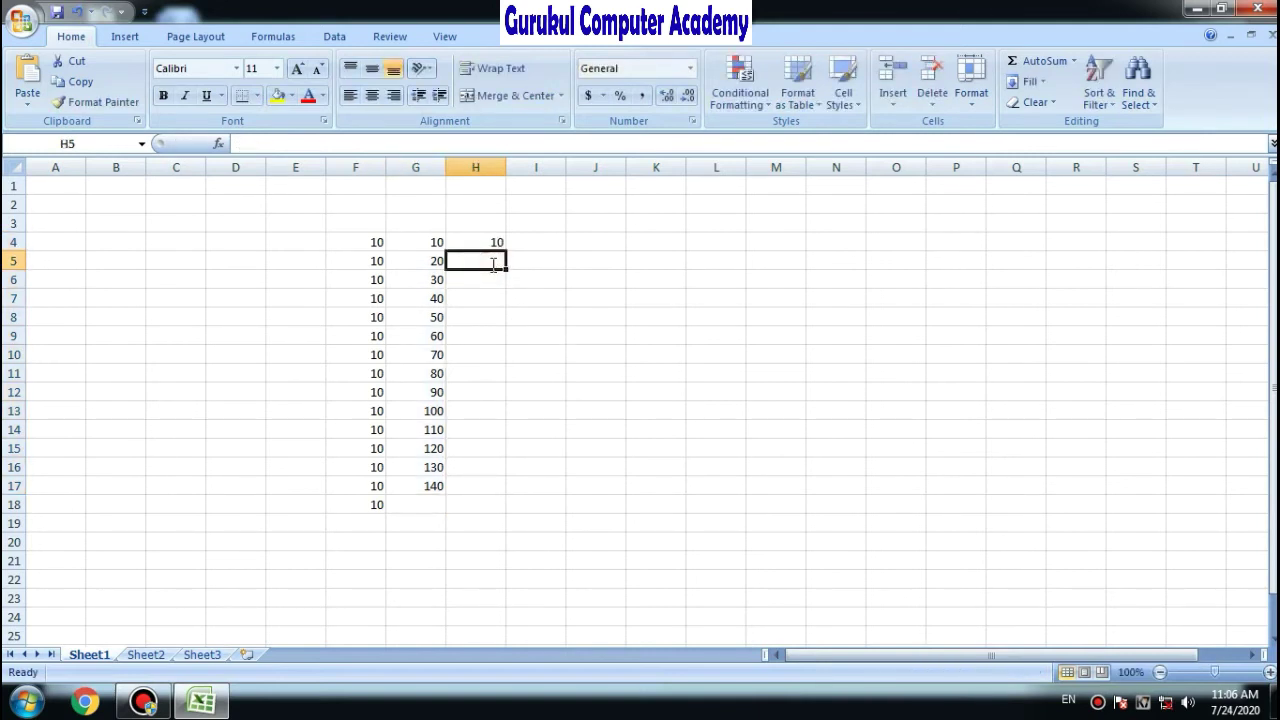
type("15")
left_click(532, 310)
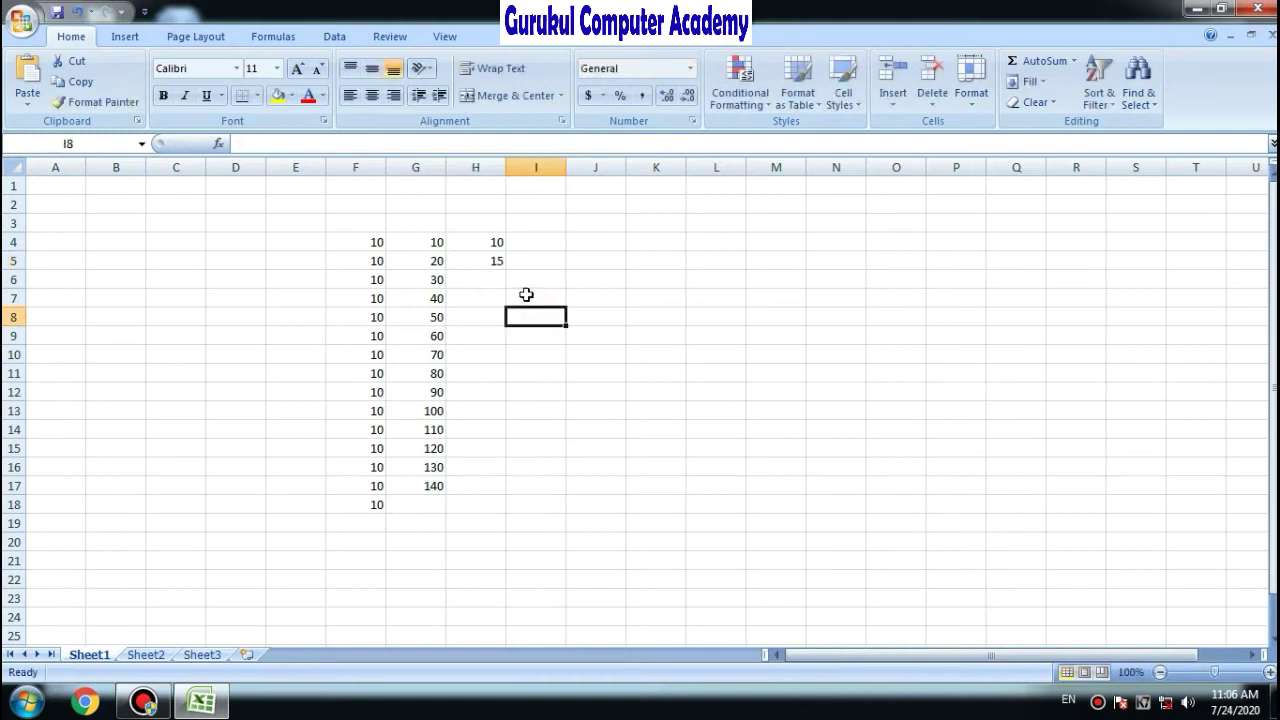
mouse_move(491, 242)
left_mouse_down()
mouse_move(505, 268)
mouse_move(514, 490)
left_mouse_up()
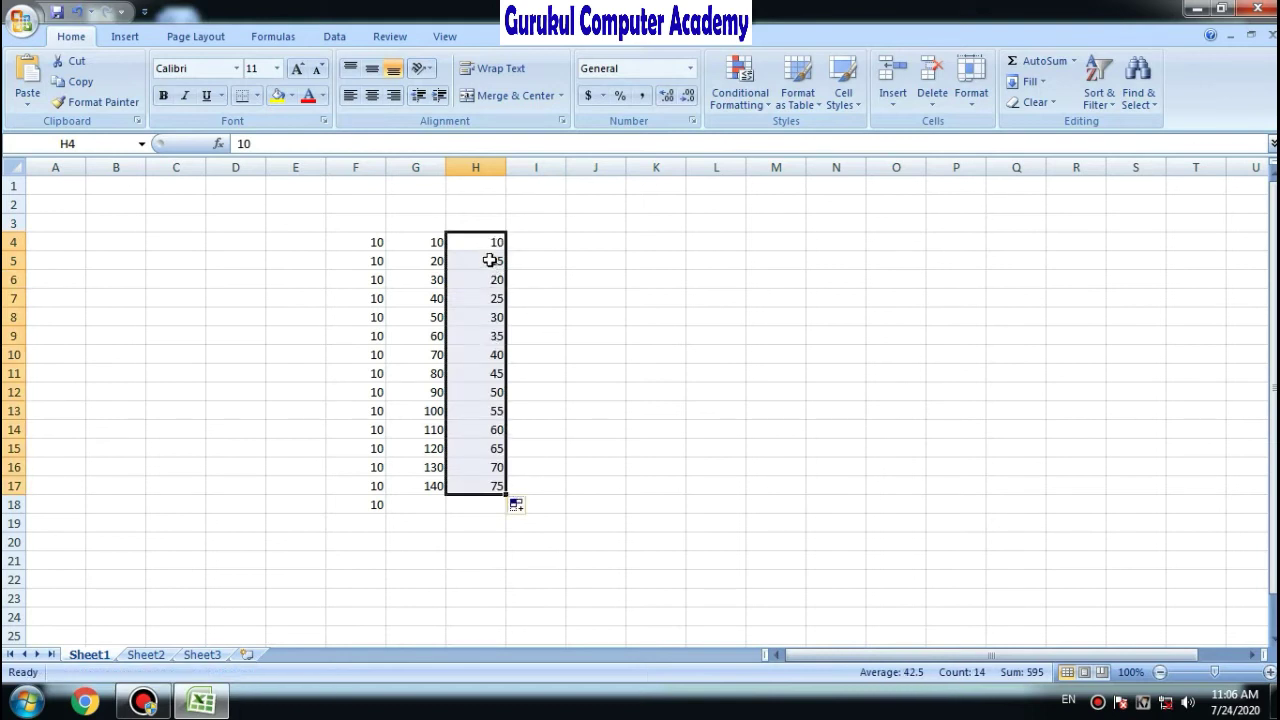
Clear all the filled series in the range F4:I18.
left_click(584, 377)
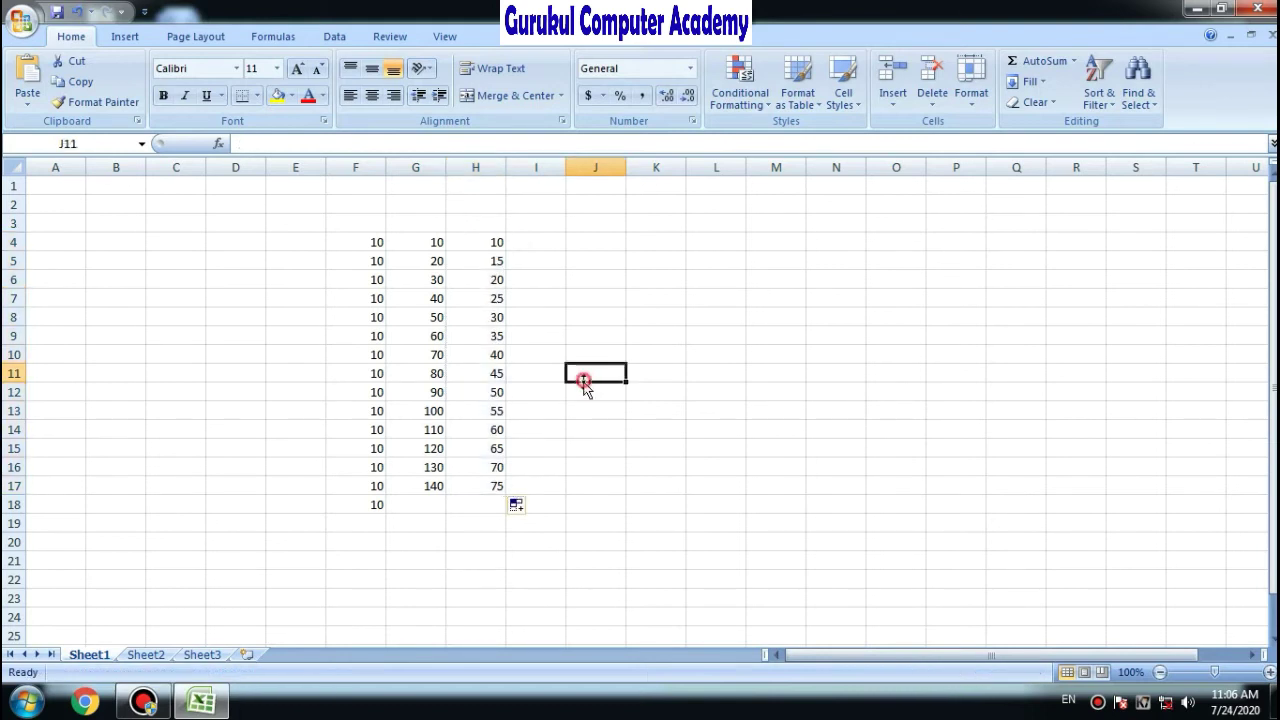
left_click_drag(345, 238, 524, 512)
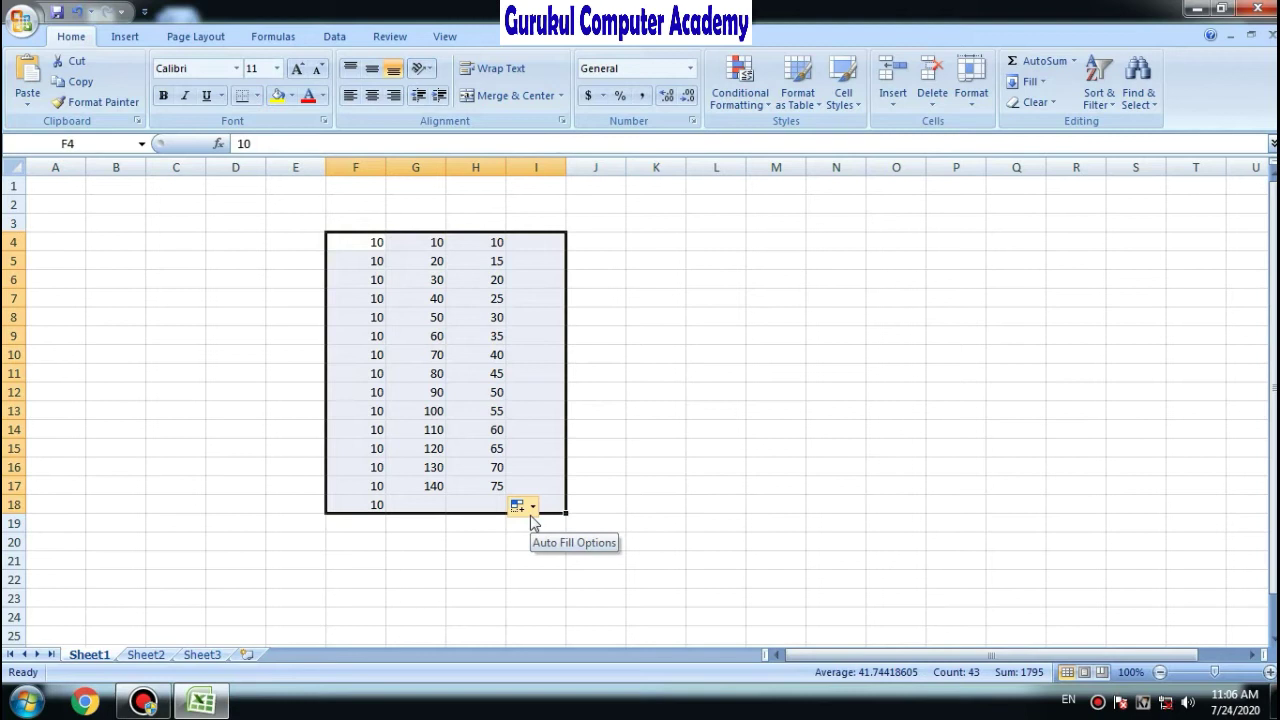
key("Delete")
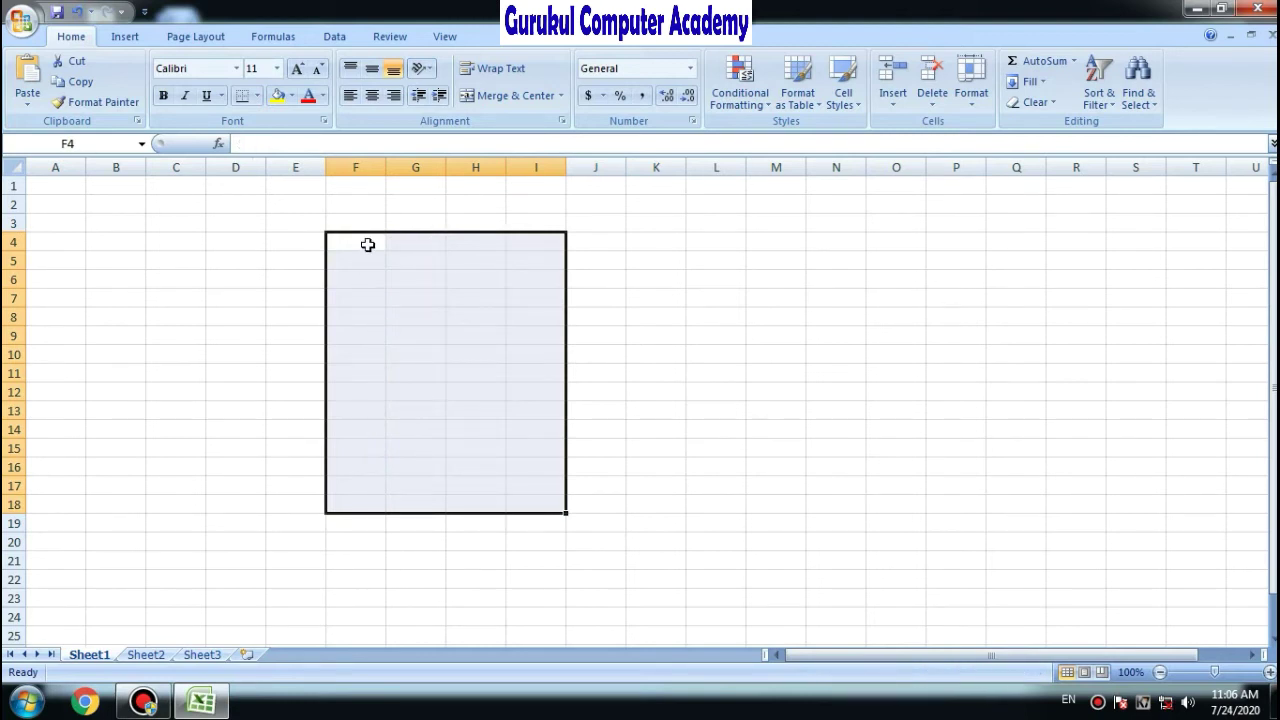
left_click(366, 244)
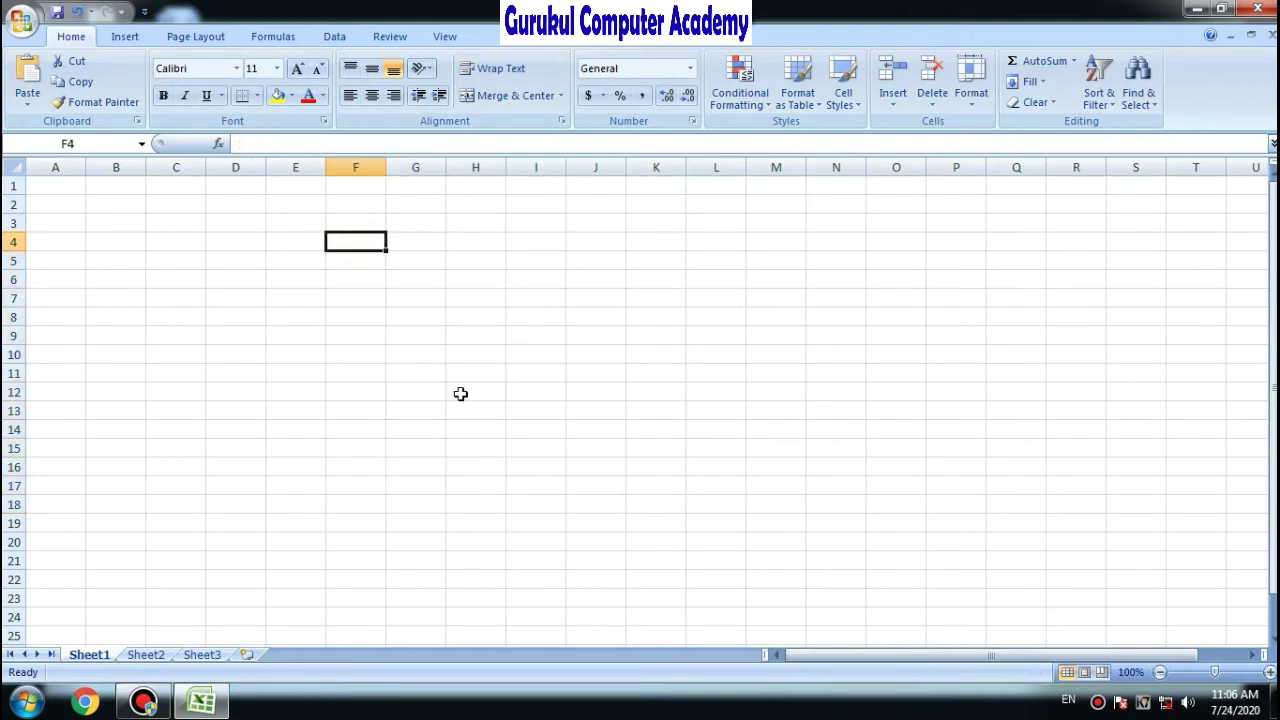
type("100")
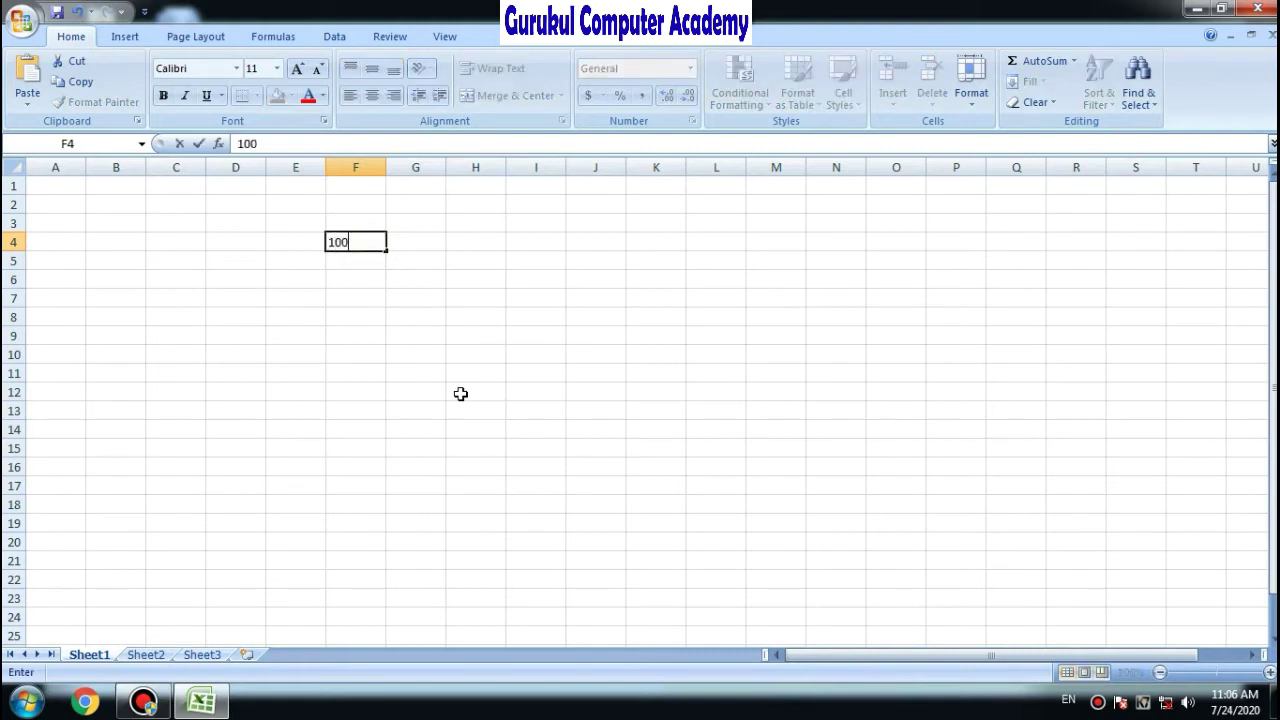
left_click(352, 261)
type("20")
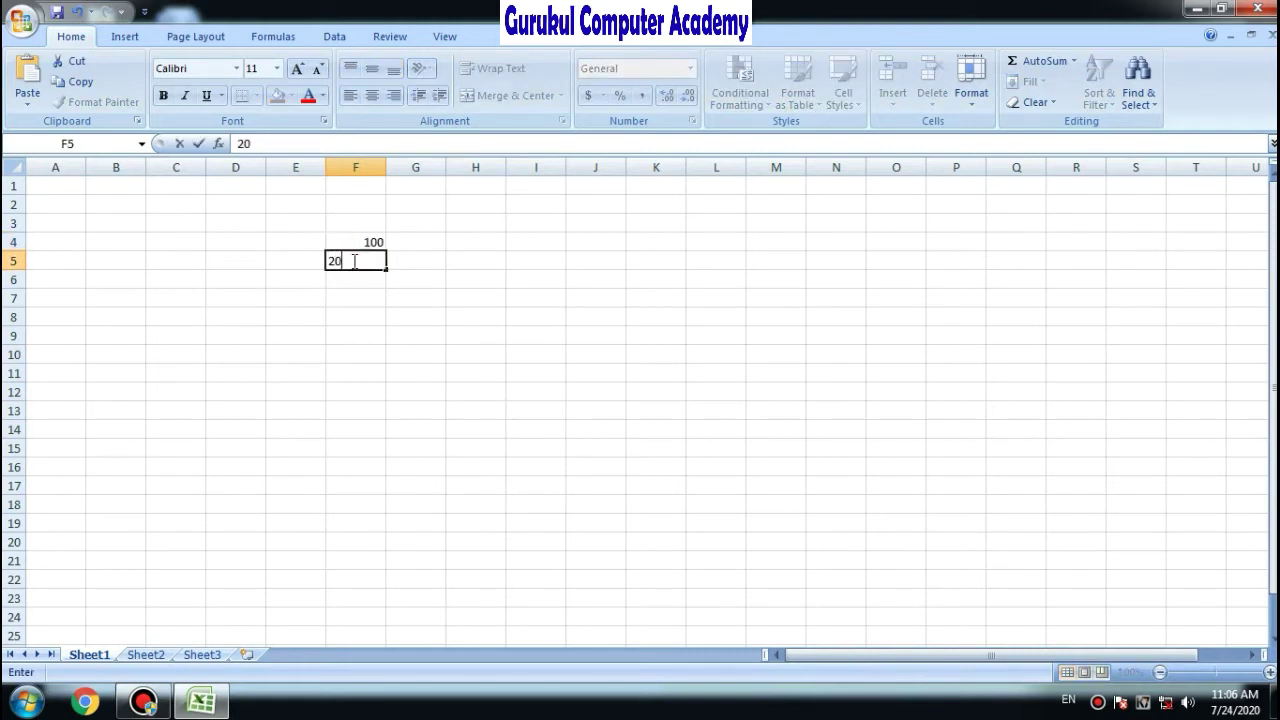
type("0")
left_click(362, 279)
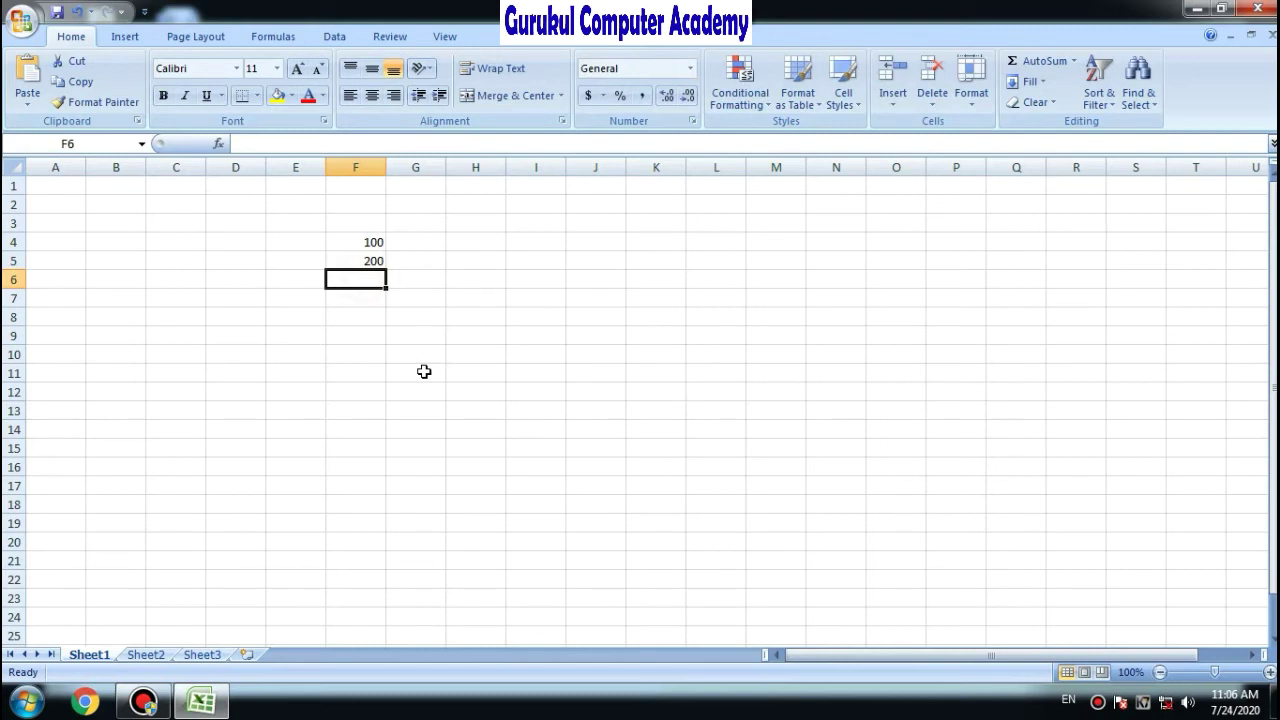
type("=")
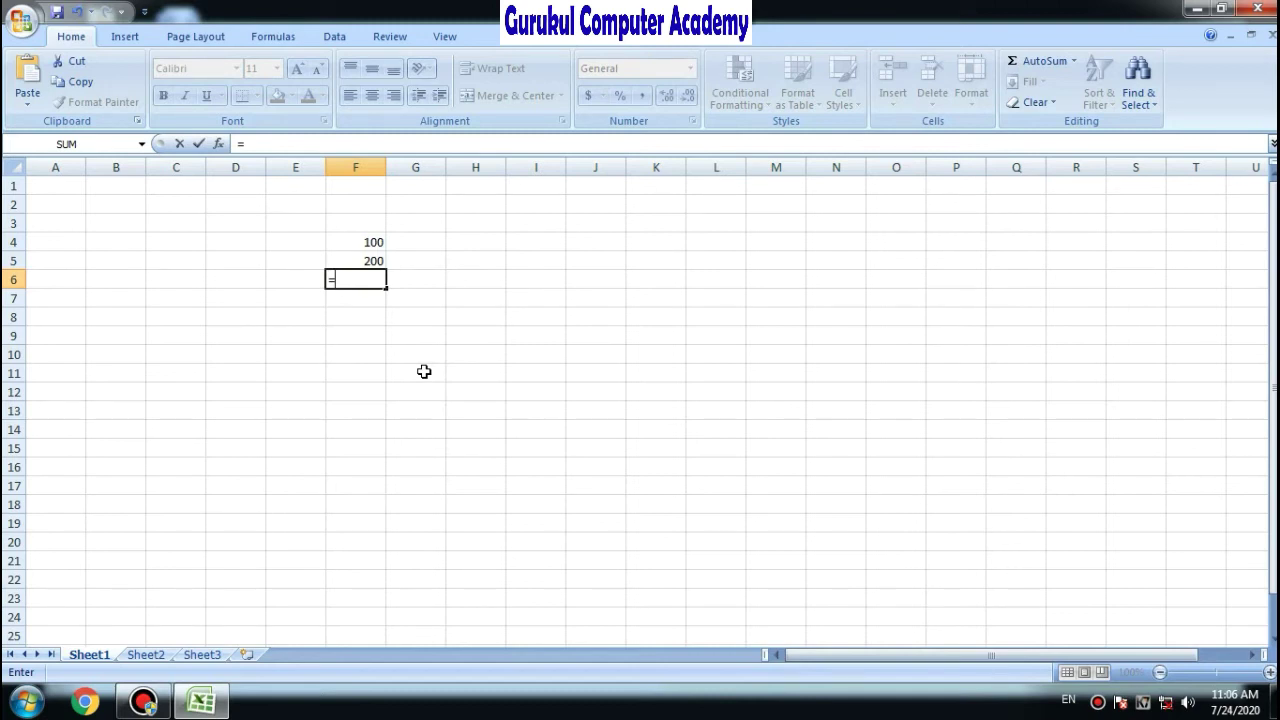
type("sum")
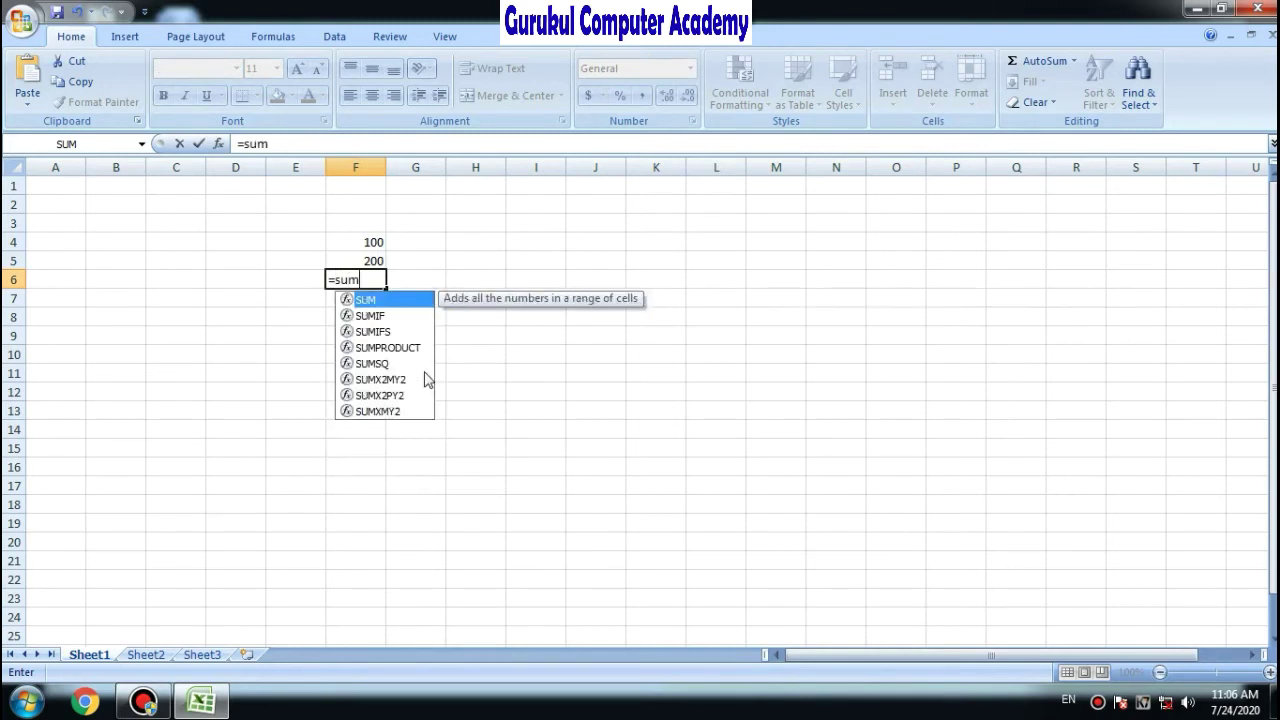
type("(")
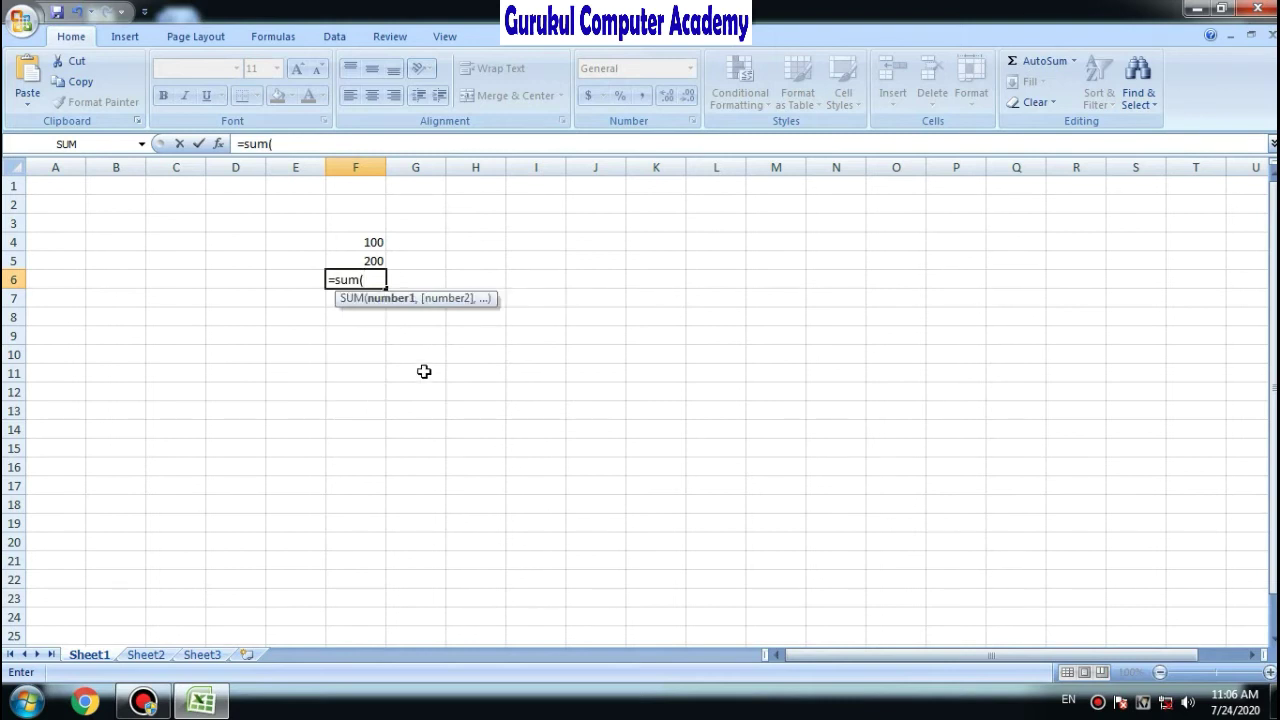
left_click_drag(370, 242, 372, 261)
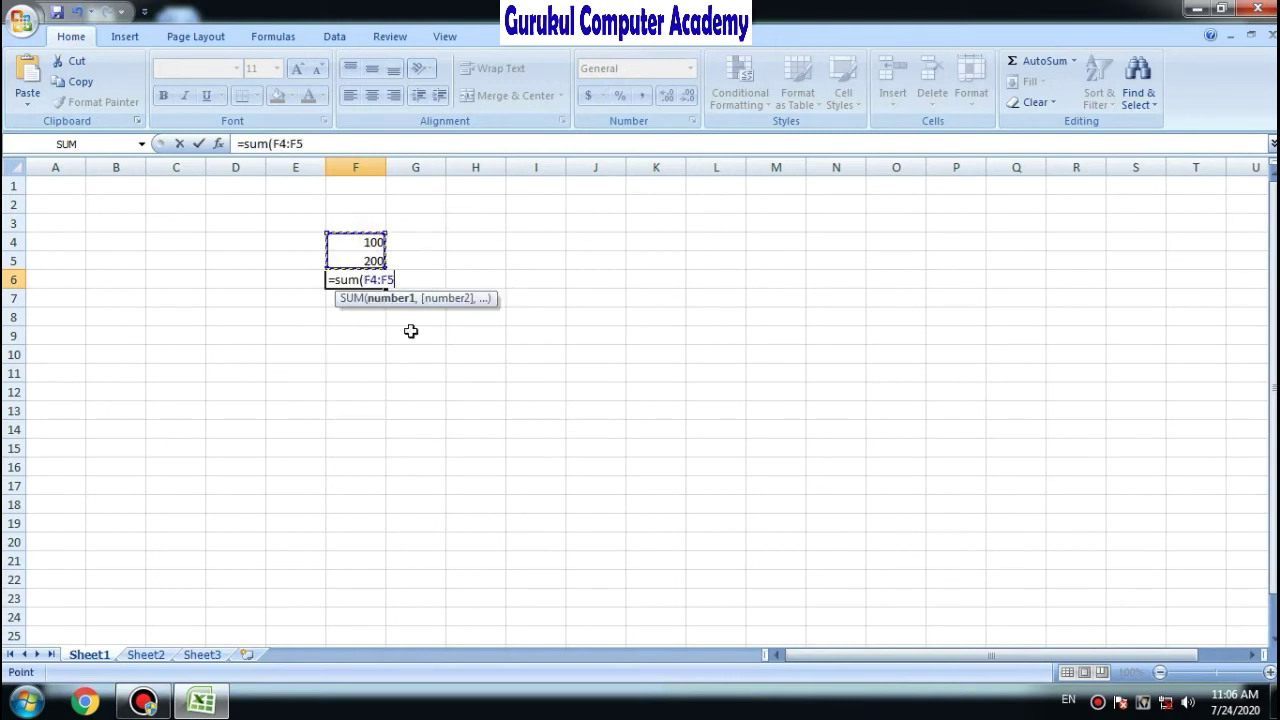
key("Return")
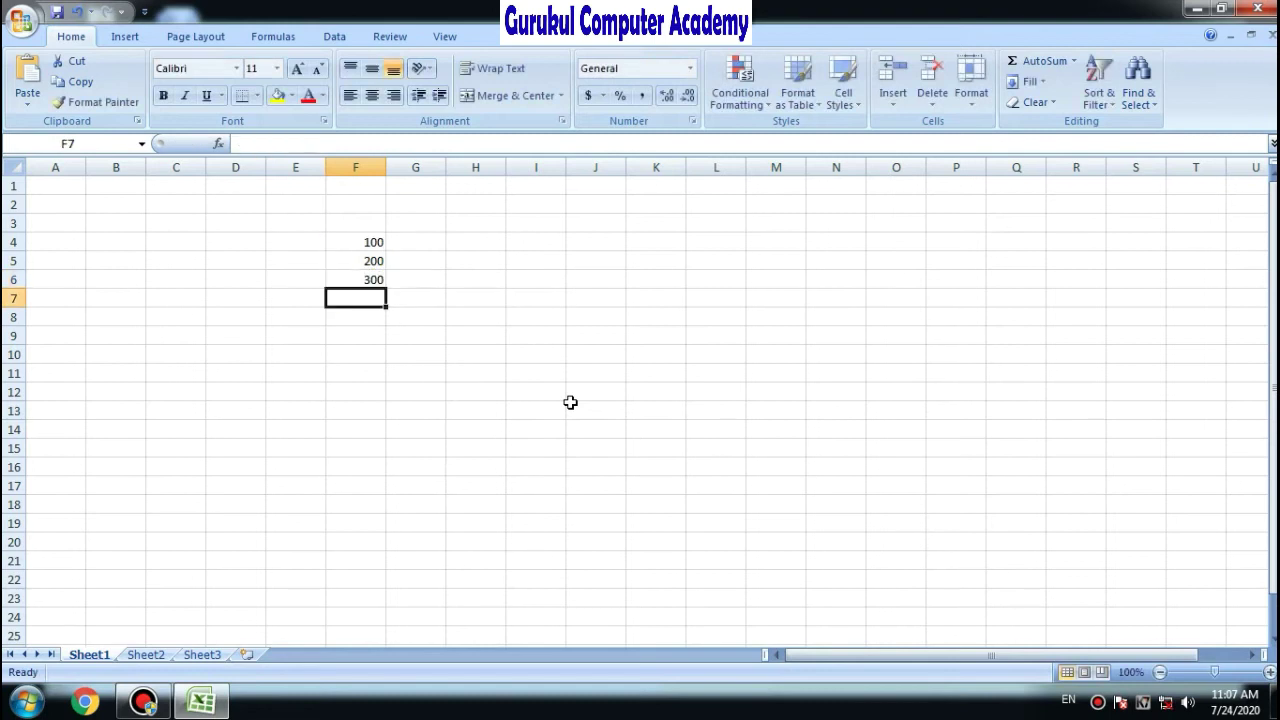
left_click(368, 279)
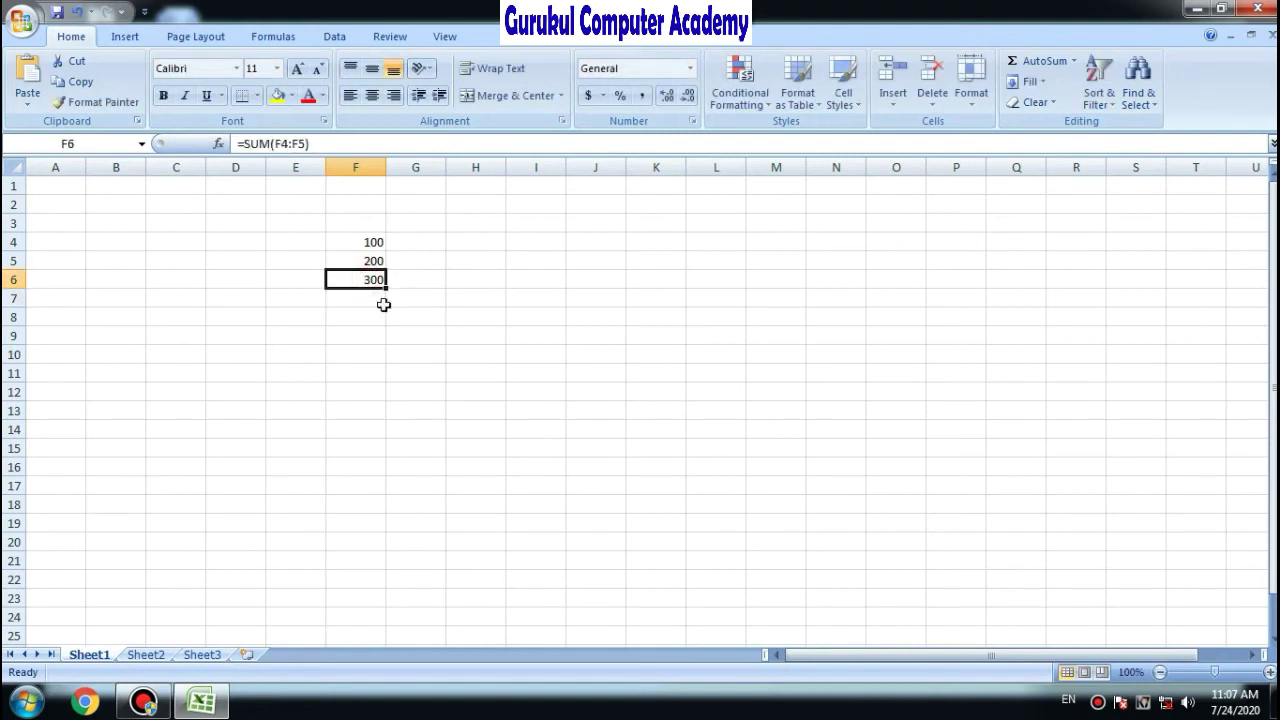
left_click_drag(358, 241, 366, 281)
Delete the values 100, 200 and 300, then select cell F4 for a new entry.
key("Delete")
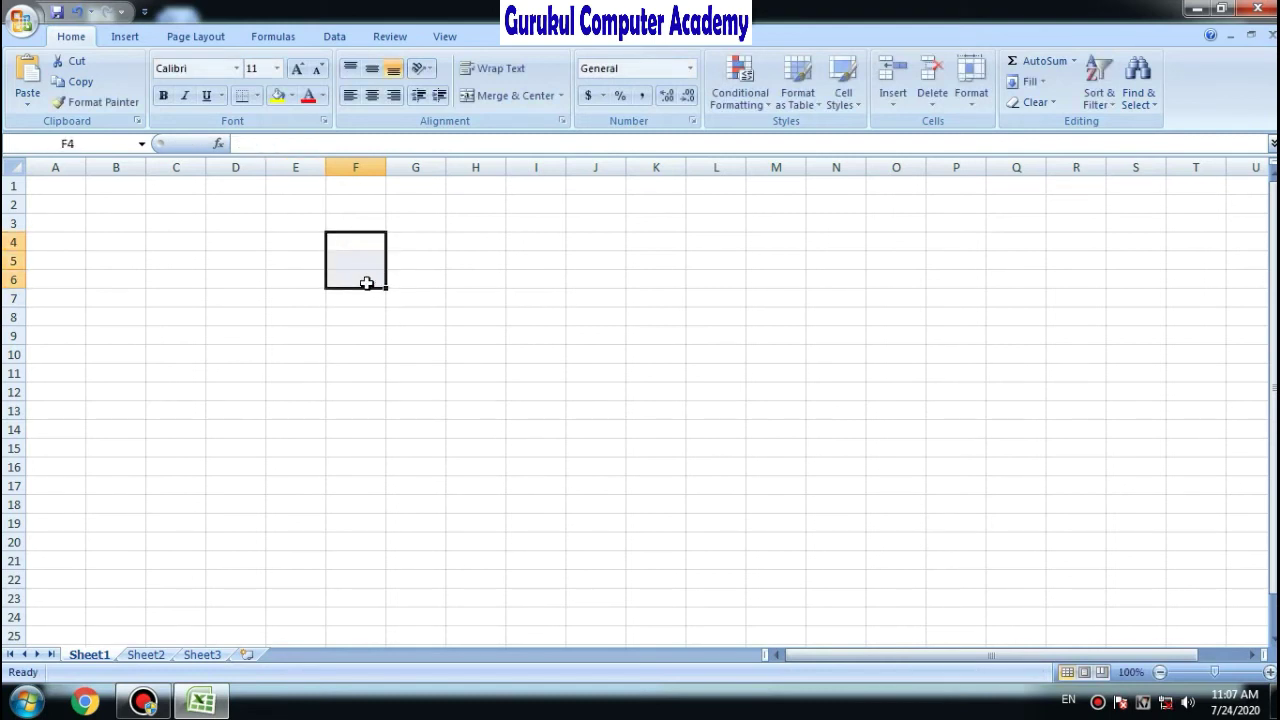
left_click(488, 362)
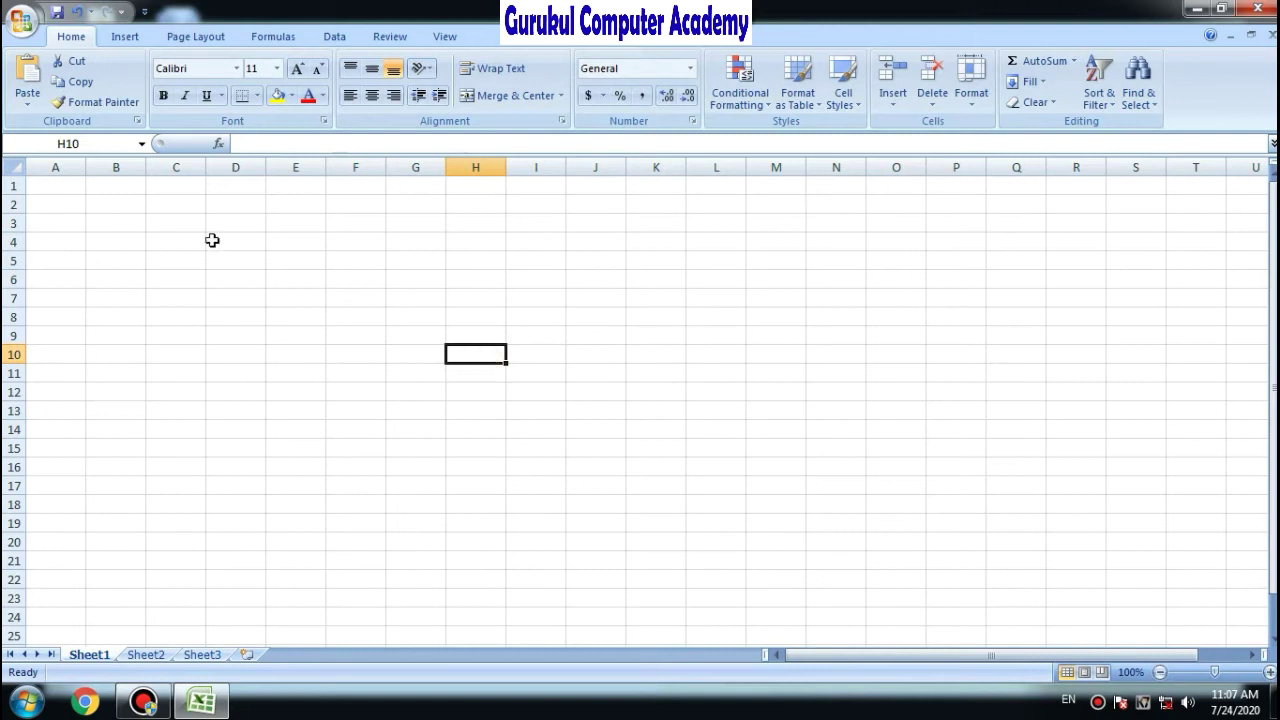
left_click(305, 241)
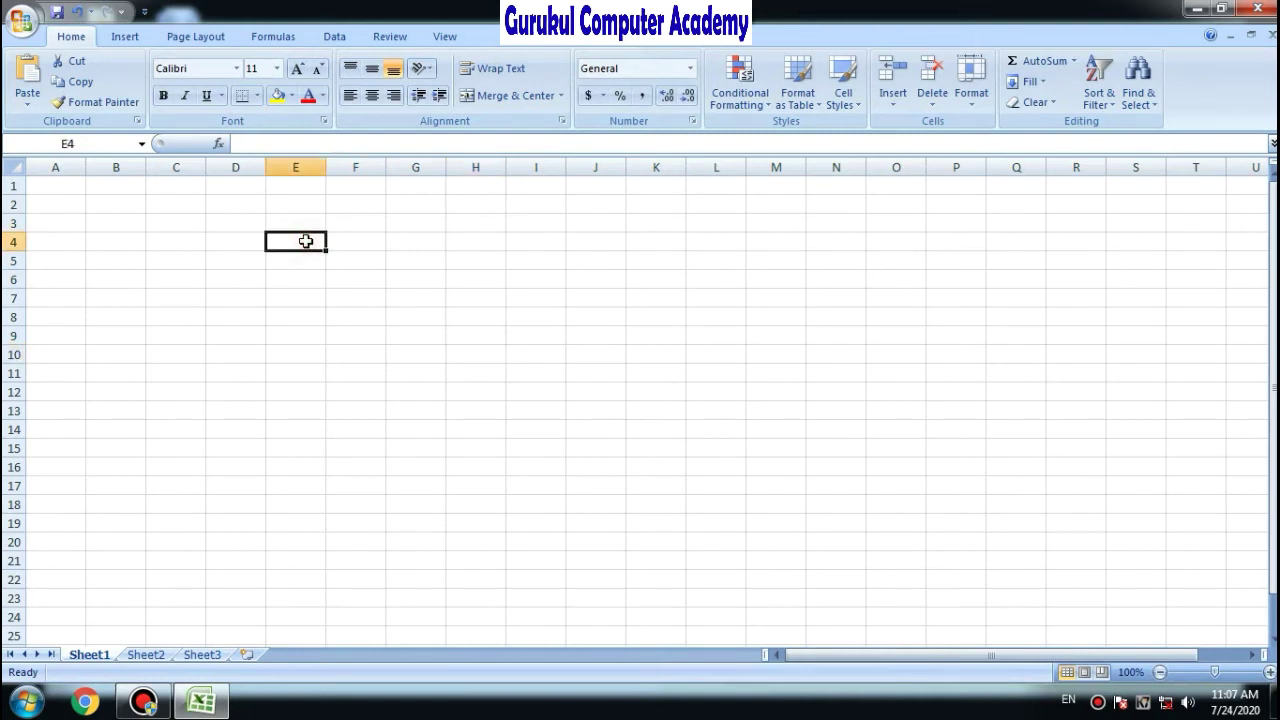
left_click(350, 244)
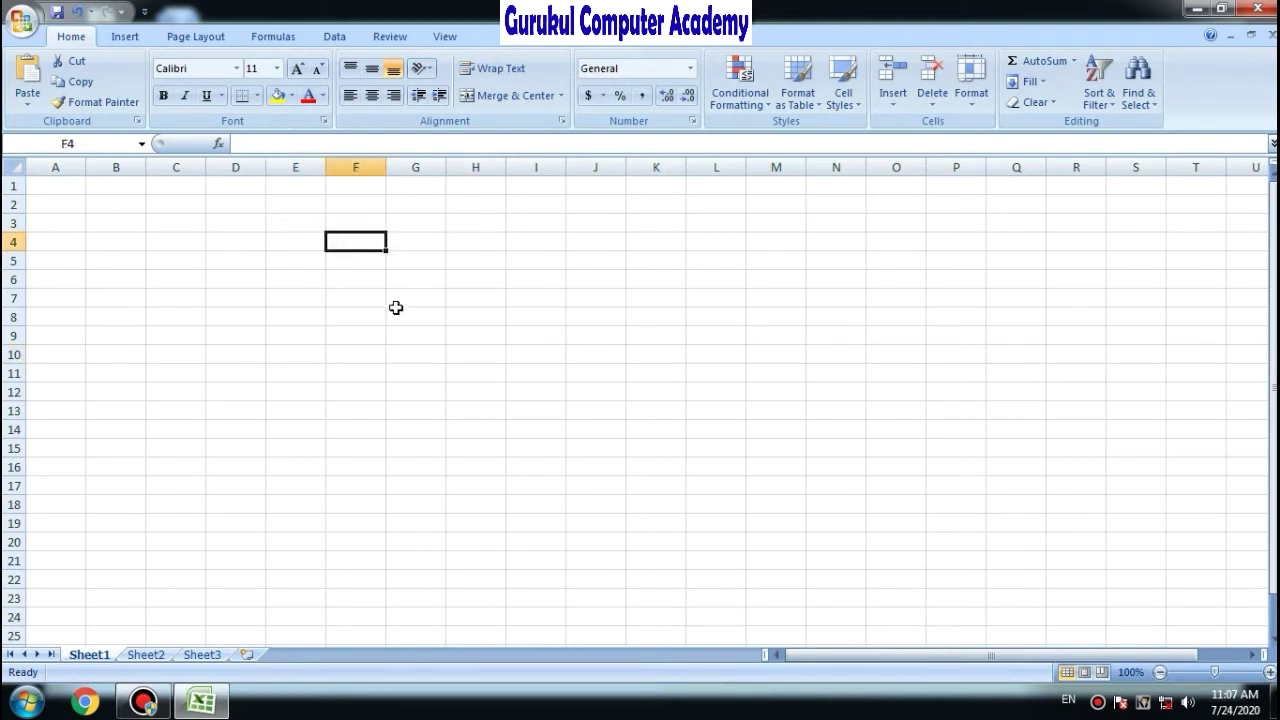
Enter 200 in F4 and 300 in F5.
type("200")
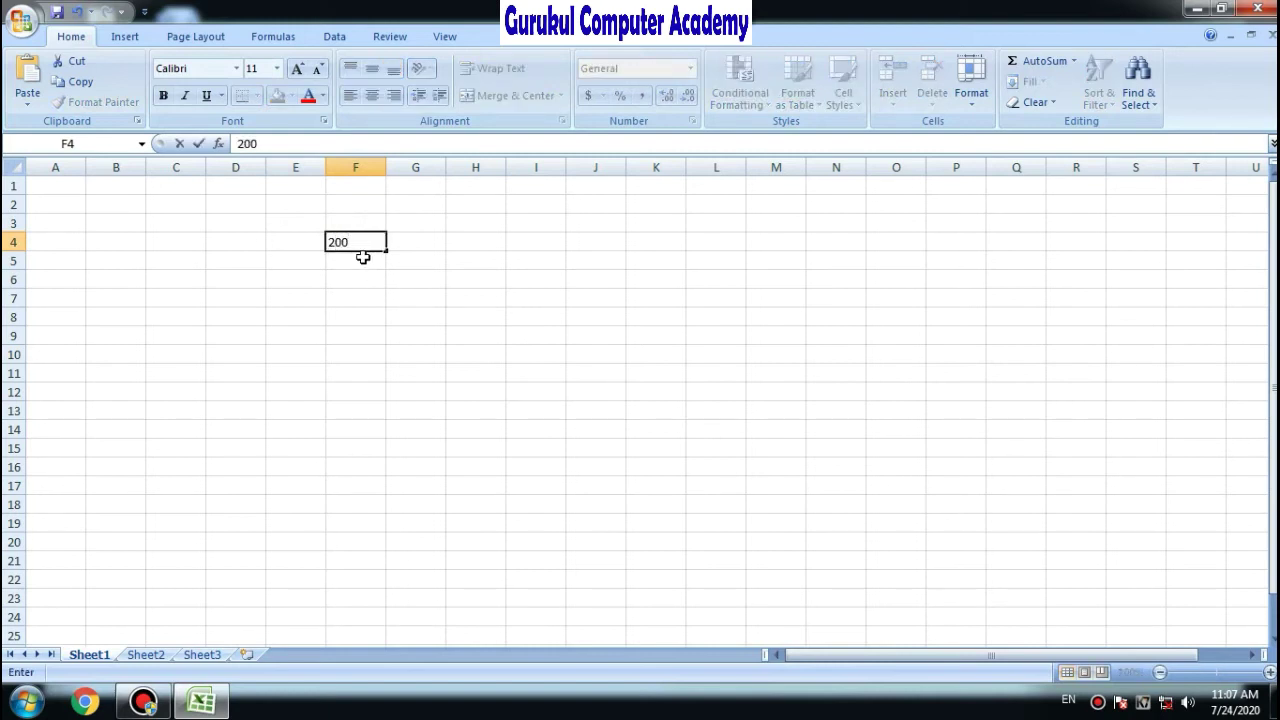
left_click(364, 257)
type("300")
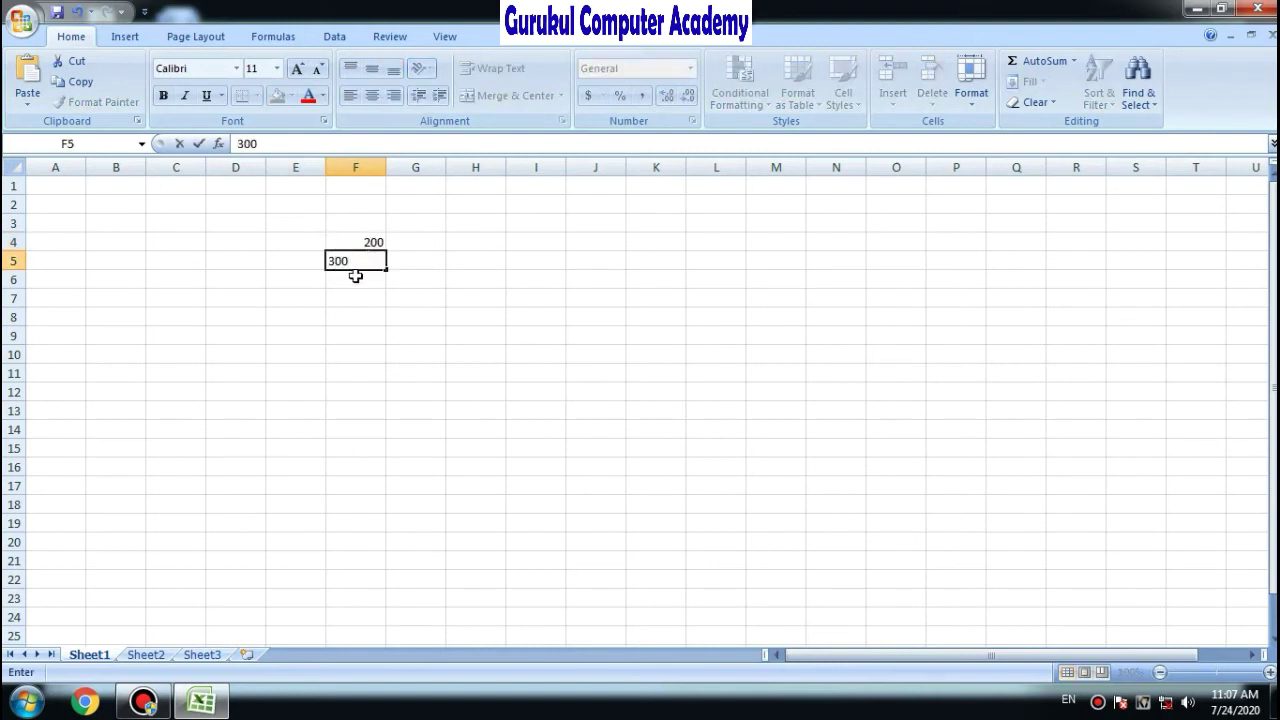
left_click(353, 285)
Enter =SUM(F4:F5) in F6 so it shows 500.
type("=")
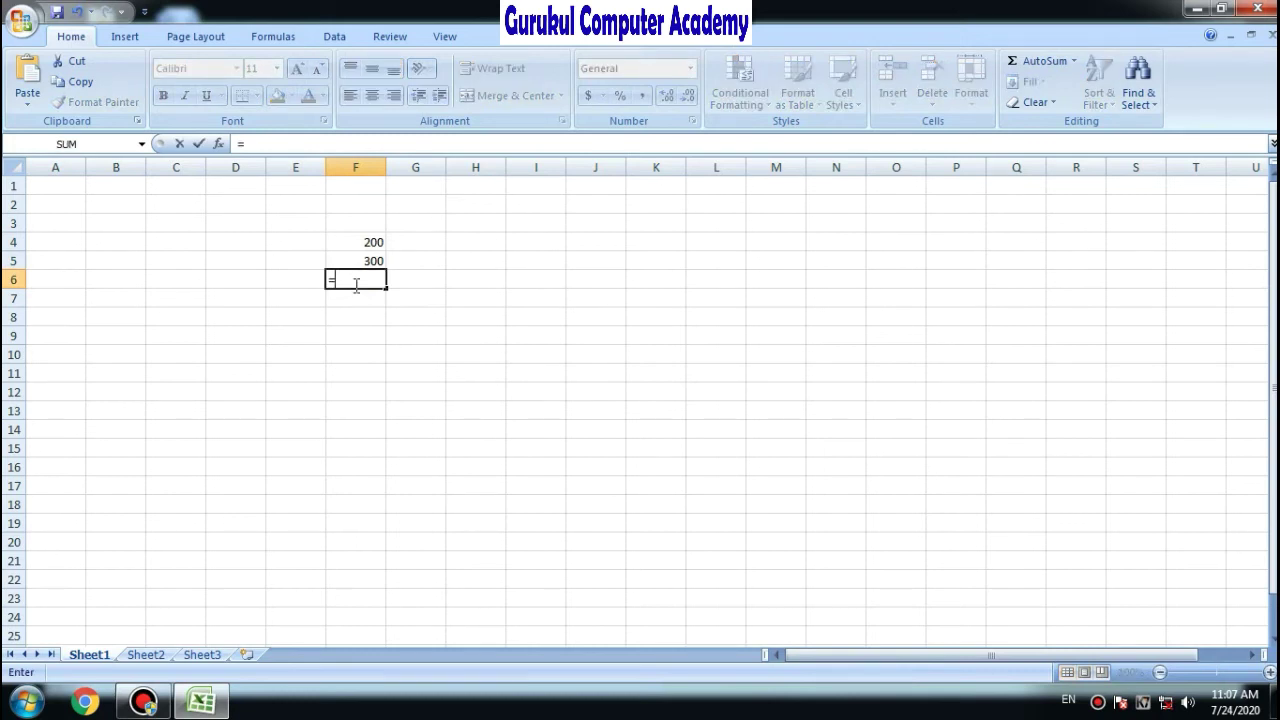
type("s")
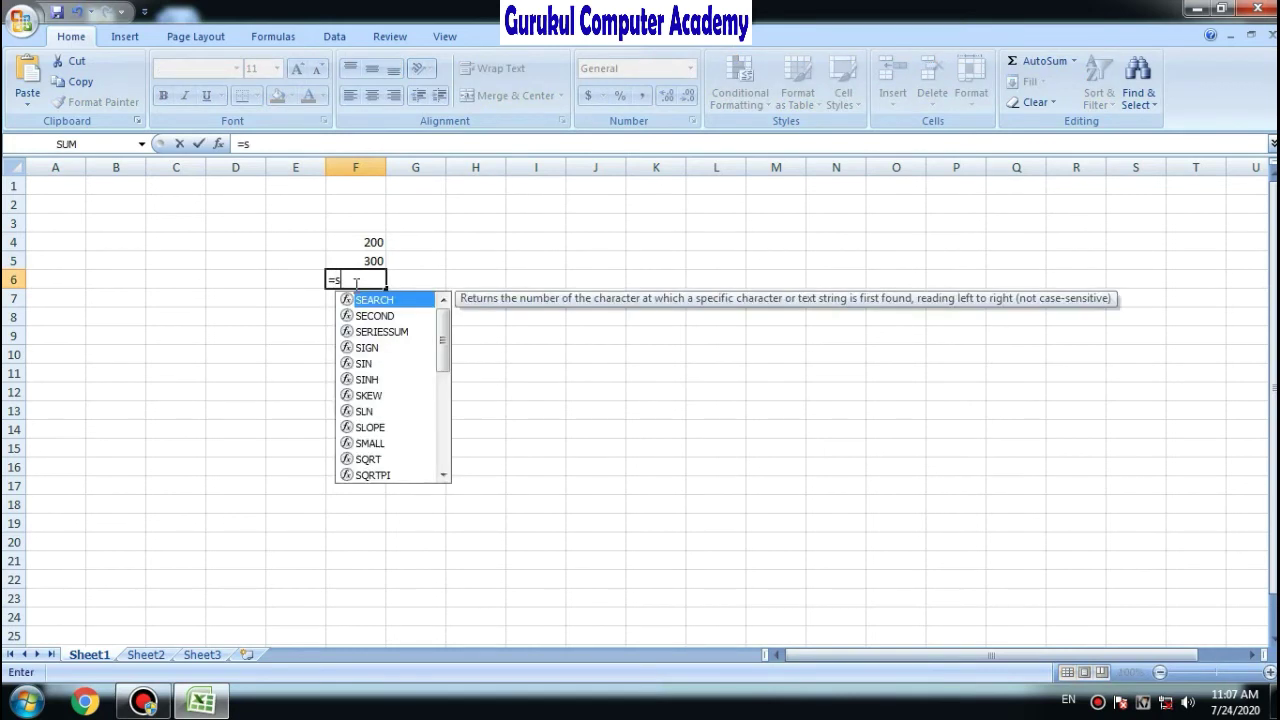
type("um")
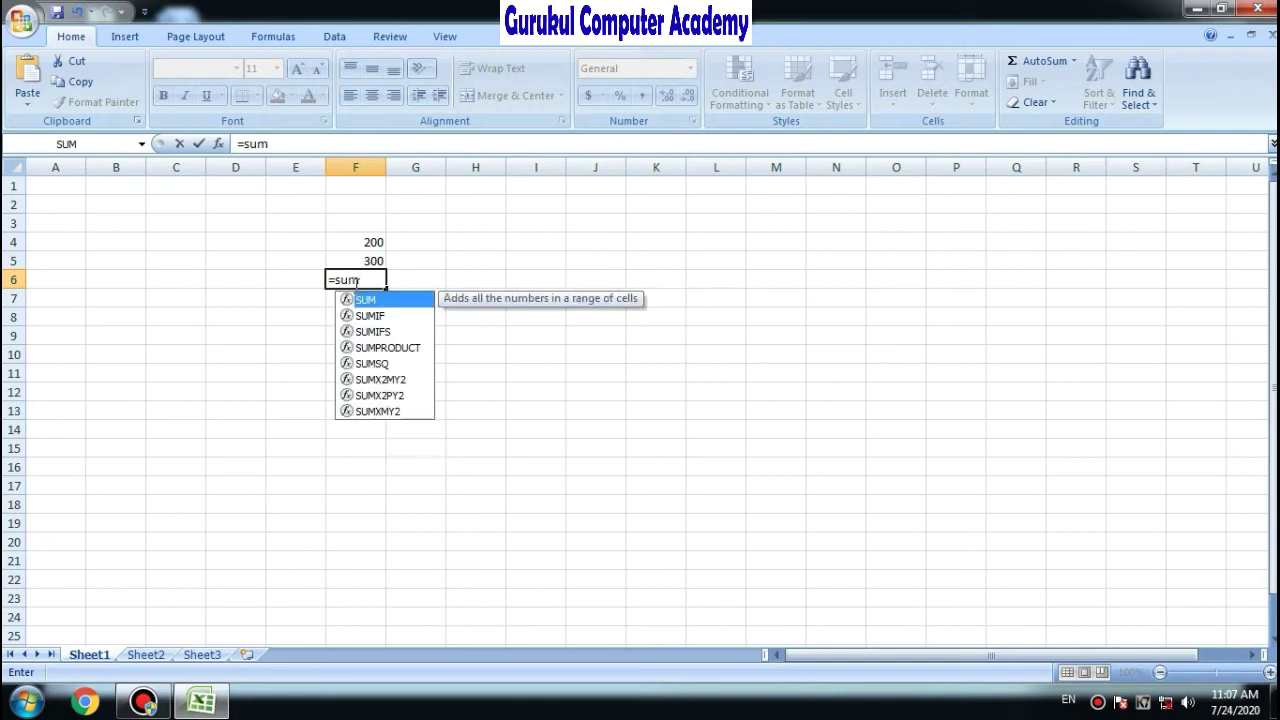
type("(")
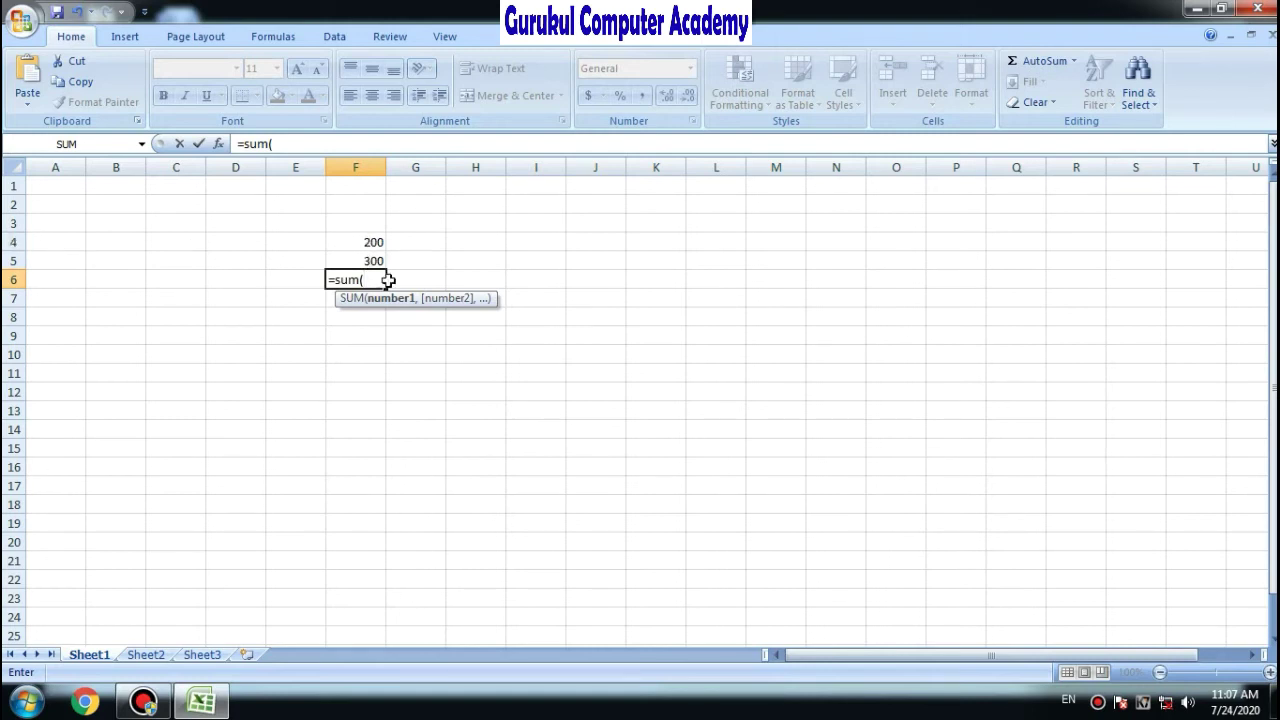
left_click(370, 242)
key("F8")
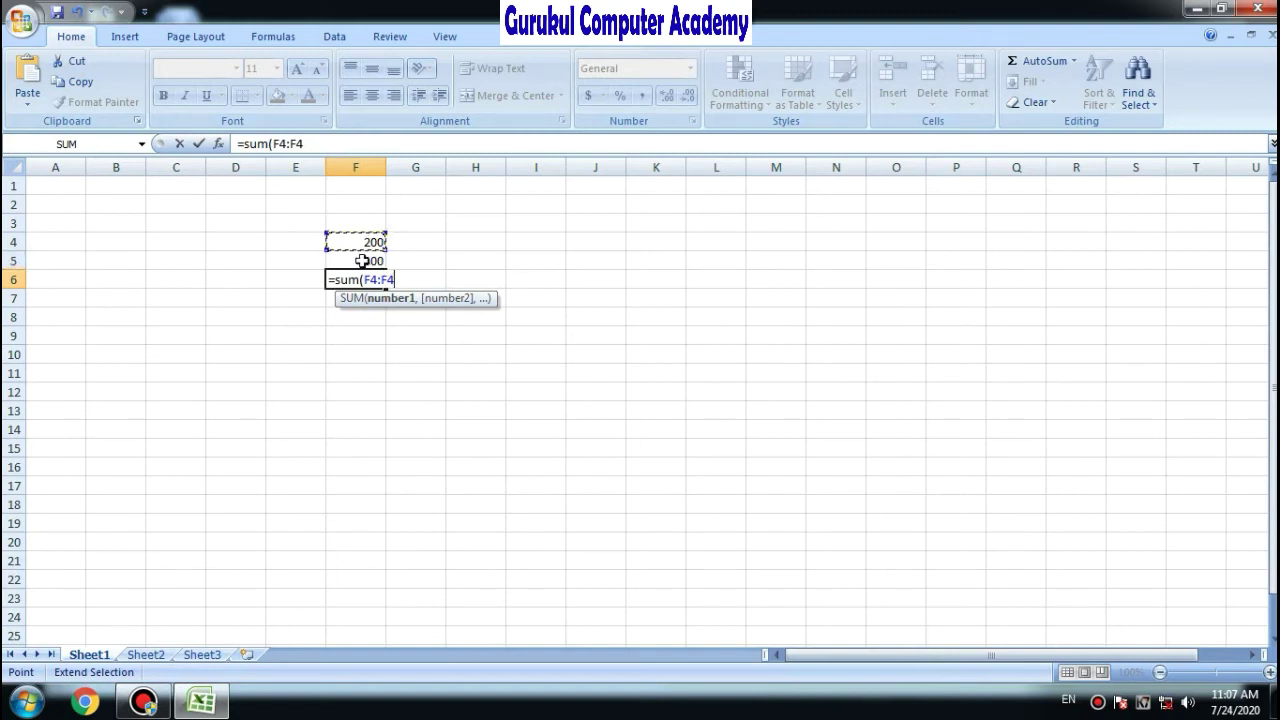
left_click(361, 259)
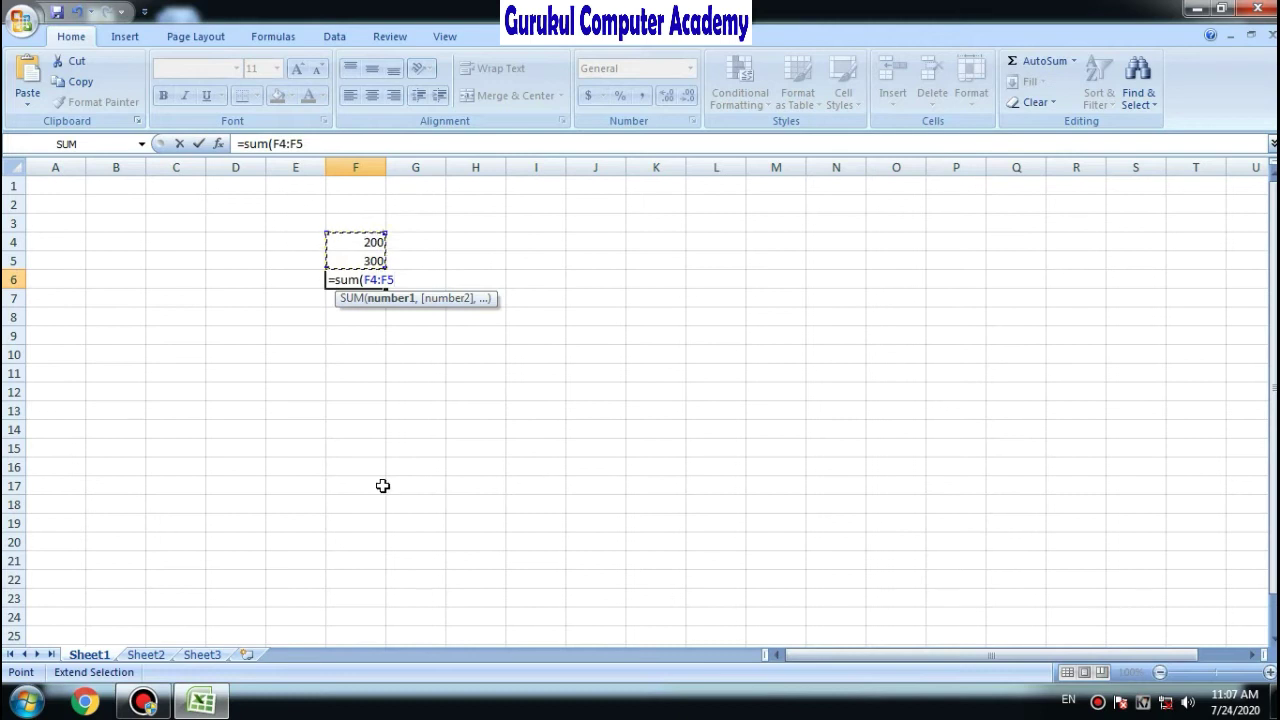
key("Return")
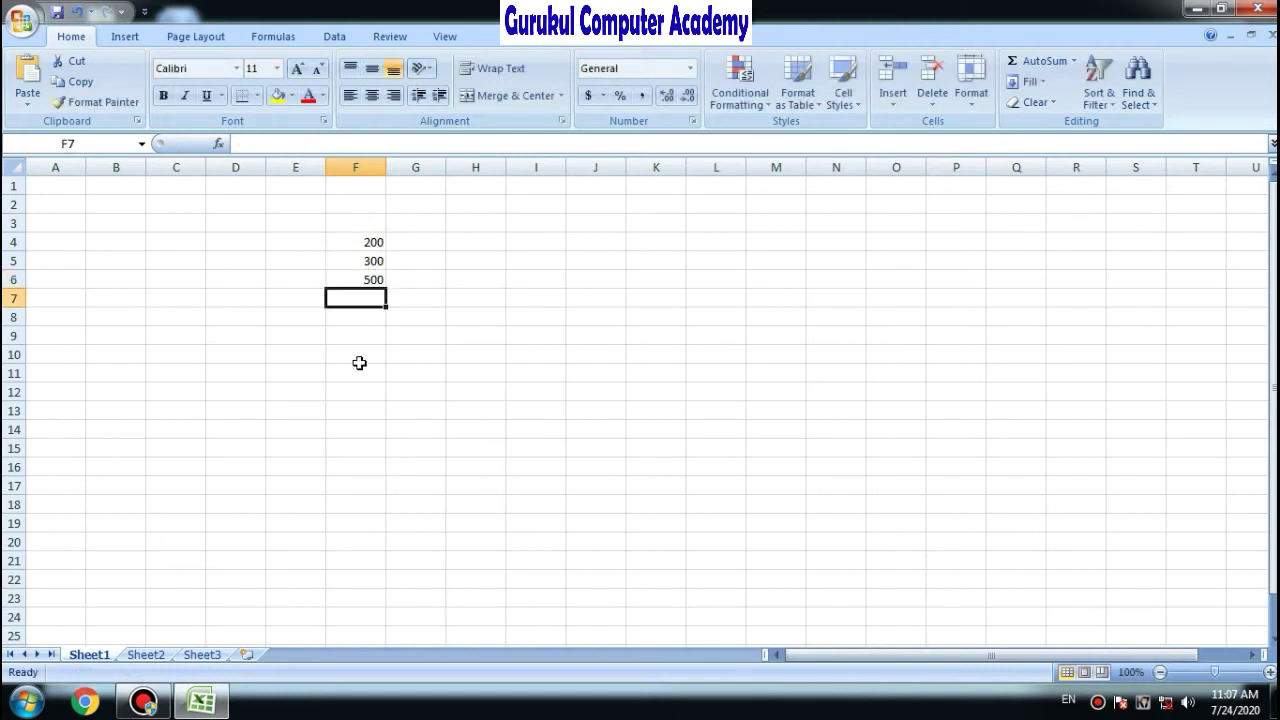
left_click(363, 281)
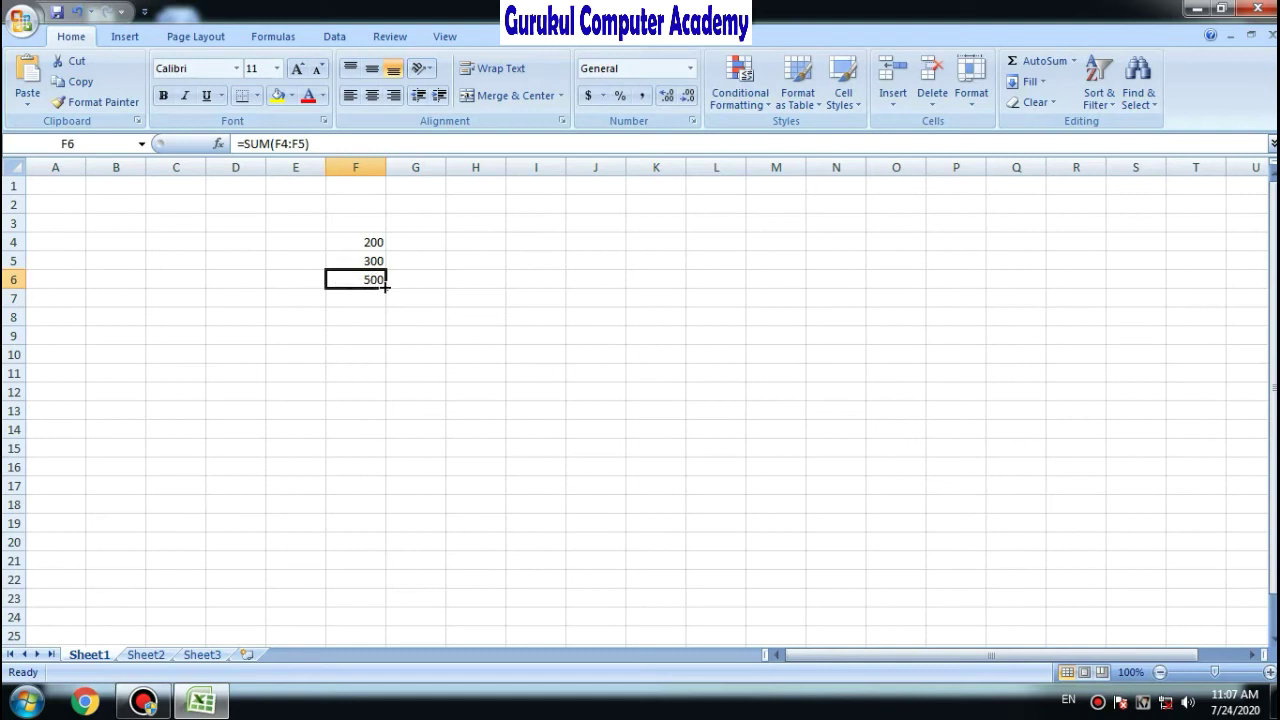
left_click(384, 336)
left_click(363, 281)
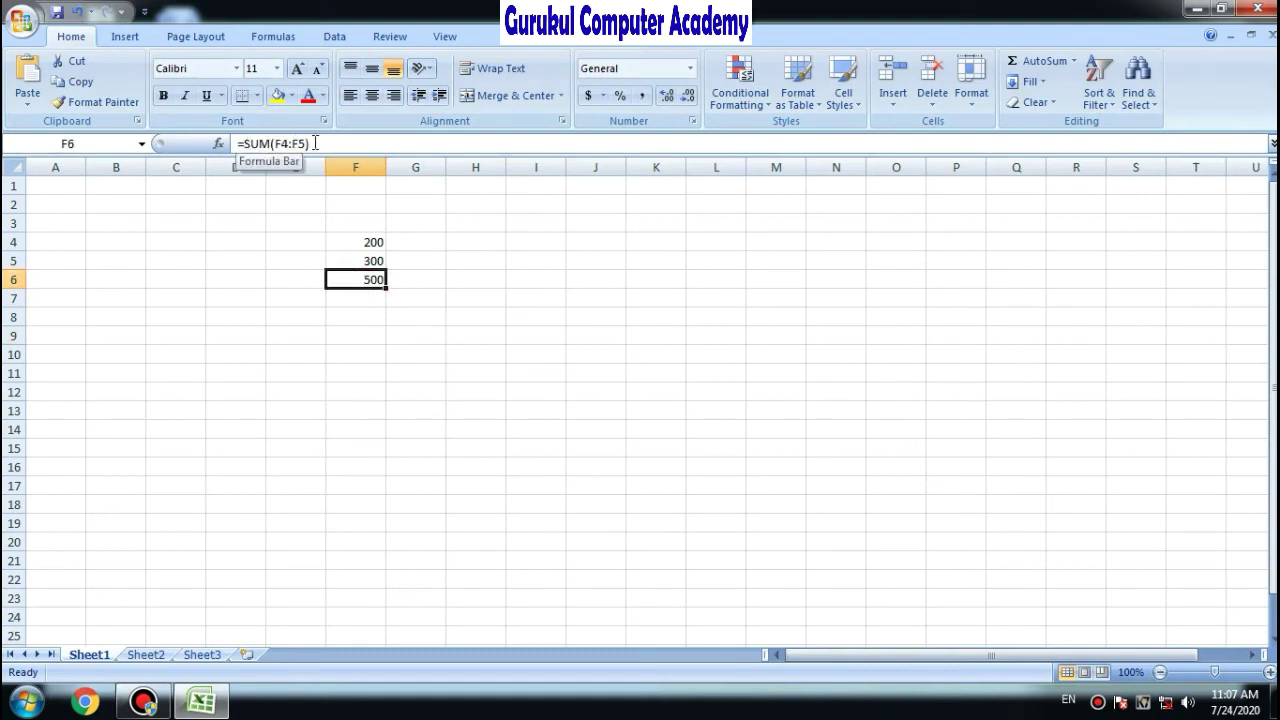
left_click(314, 143)
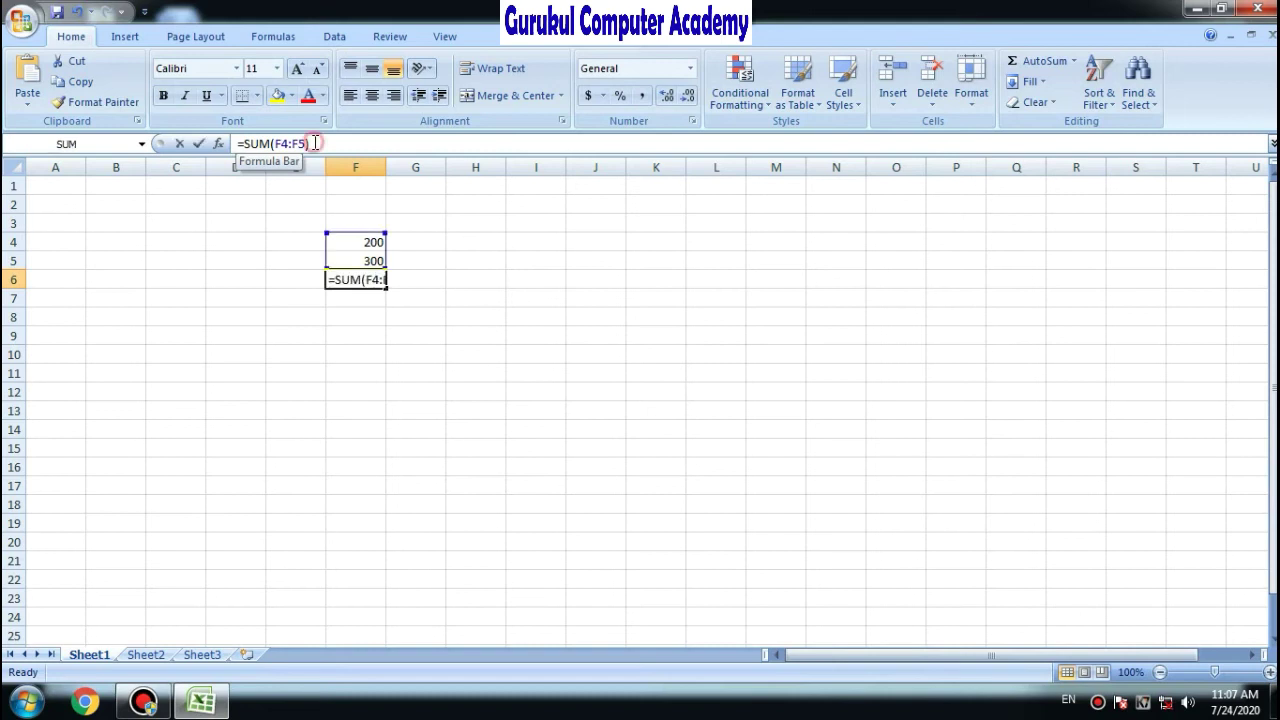
left_click(364, 333)
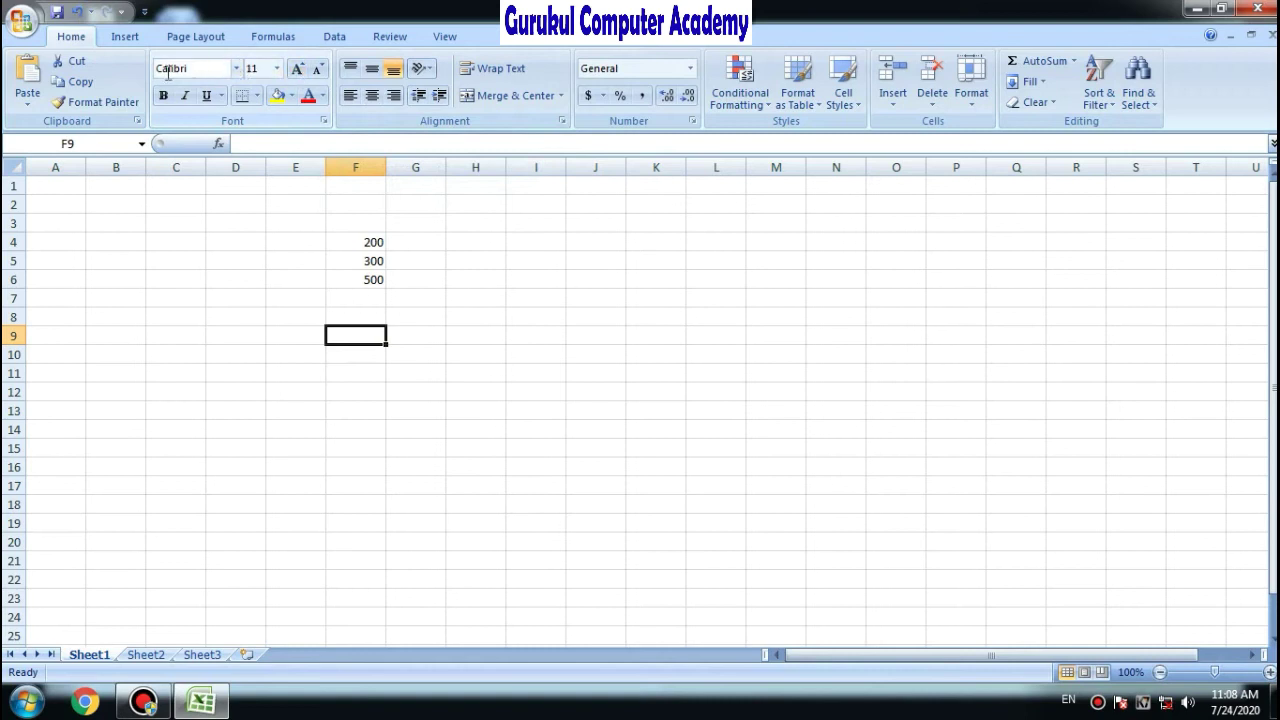
left_click(278, 70)
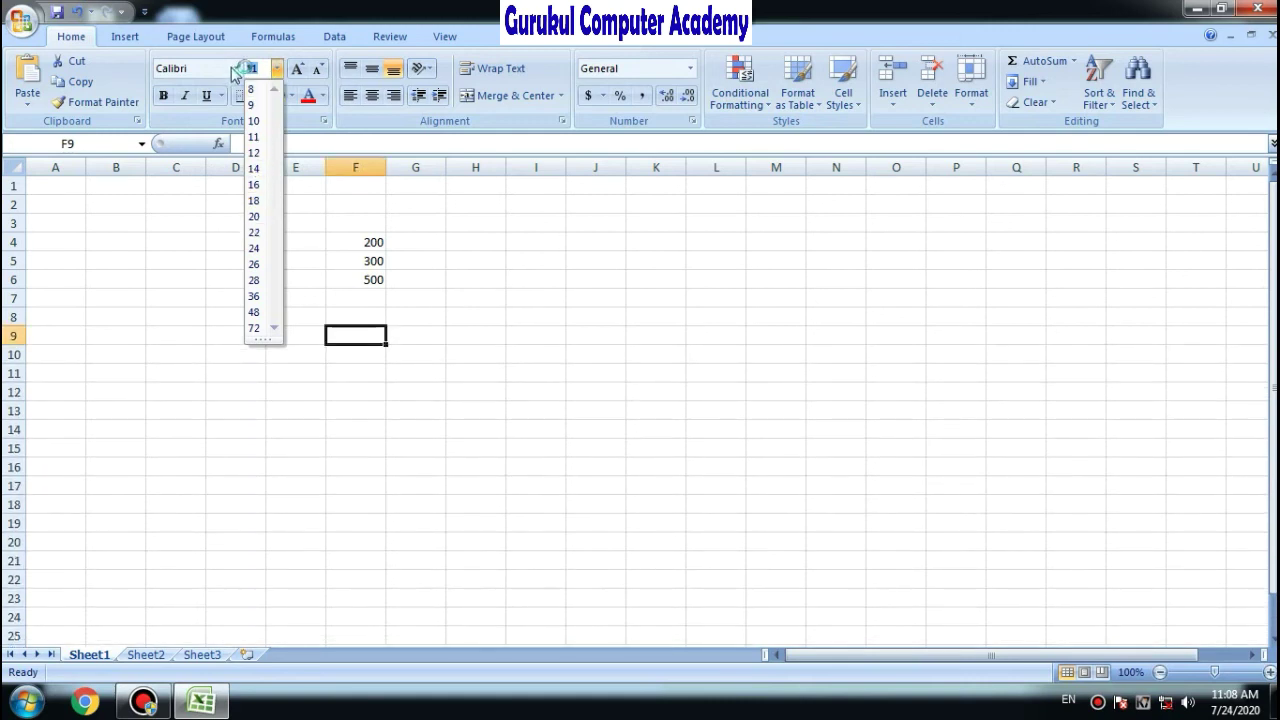
left_click(430, 336)
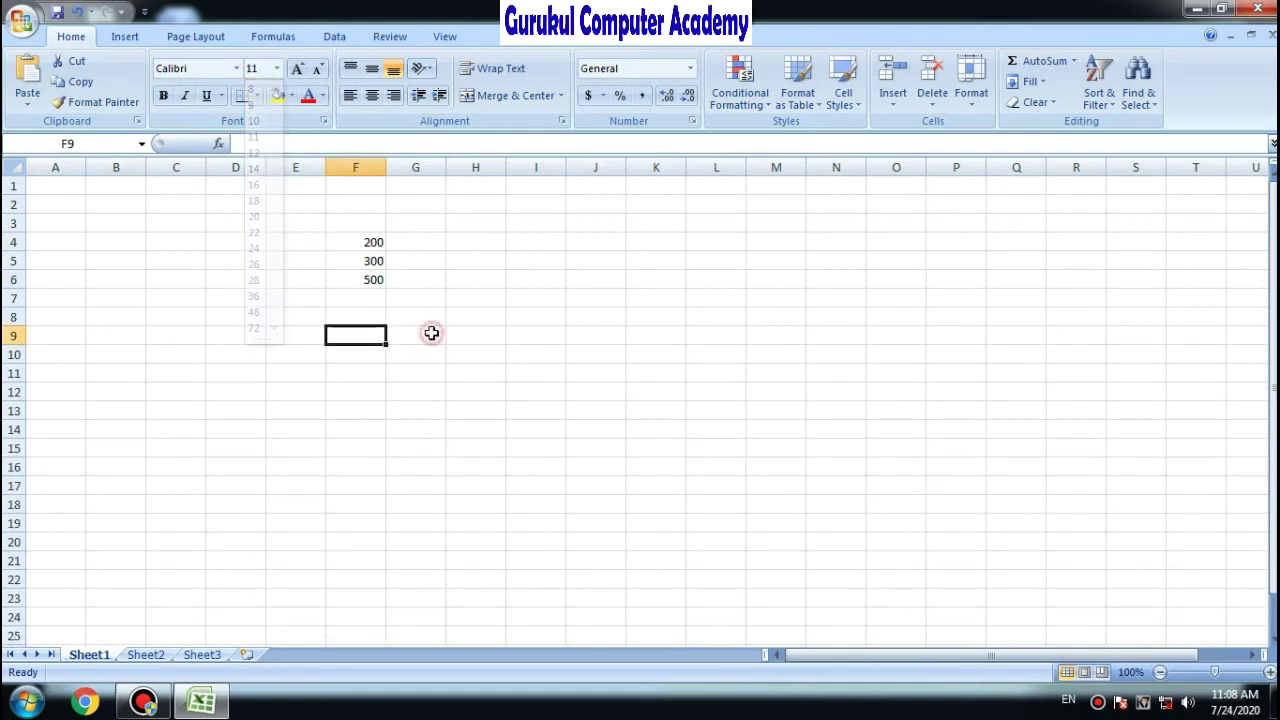
left_click(428, 339)
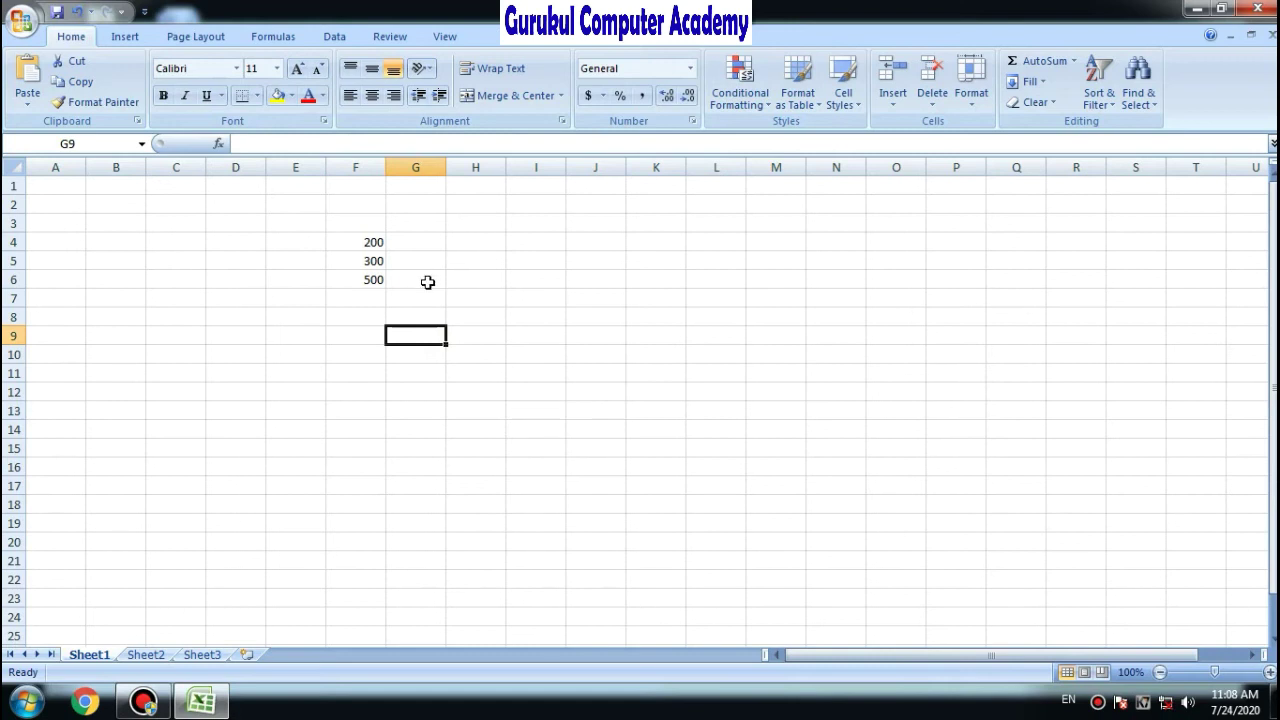
left_click(427, 281)
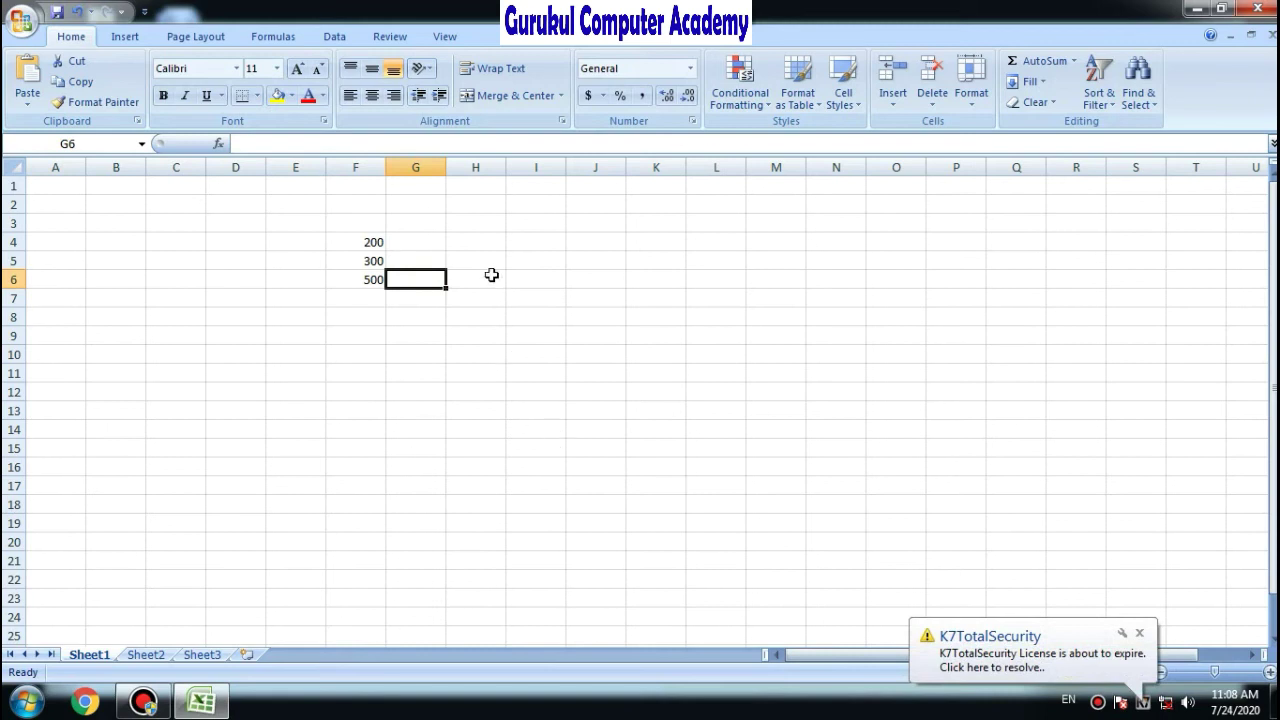
left_click(489, 283)
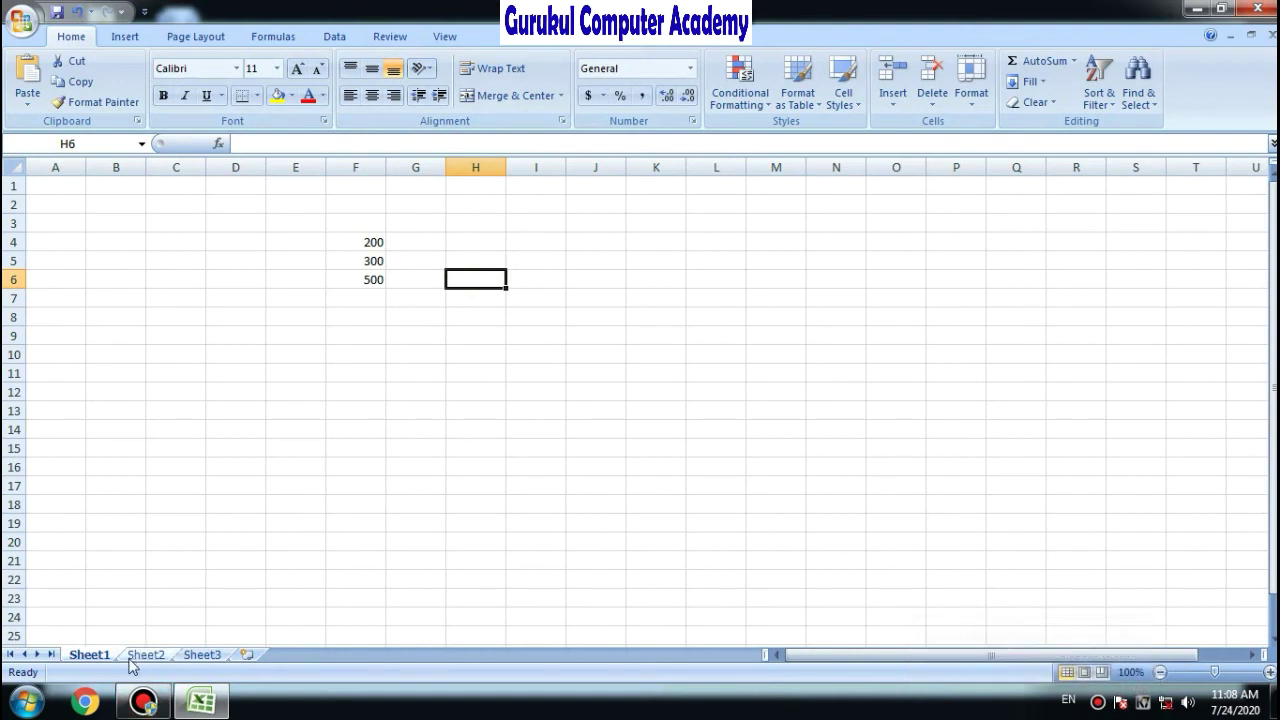
Flip through the sheet tabs, selecting G10 on Sheet1 and ending on Sheet3.
left_click(146, 658)
left_click(200, 656)
left_click(95, 656)
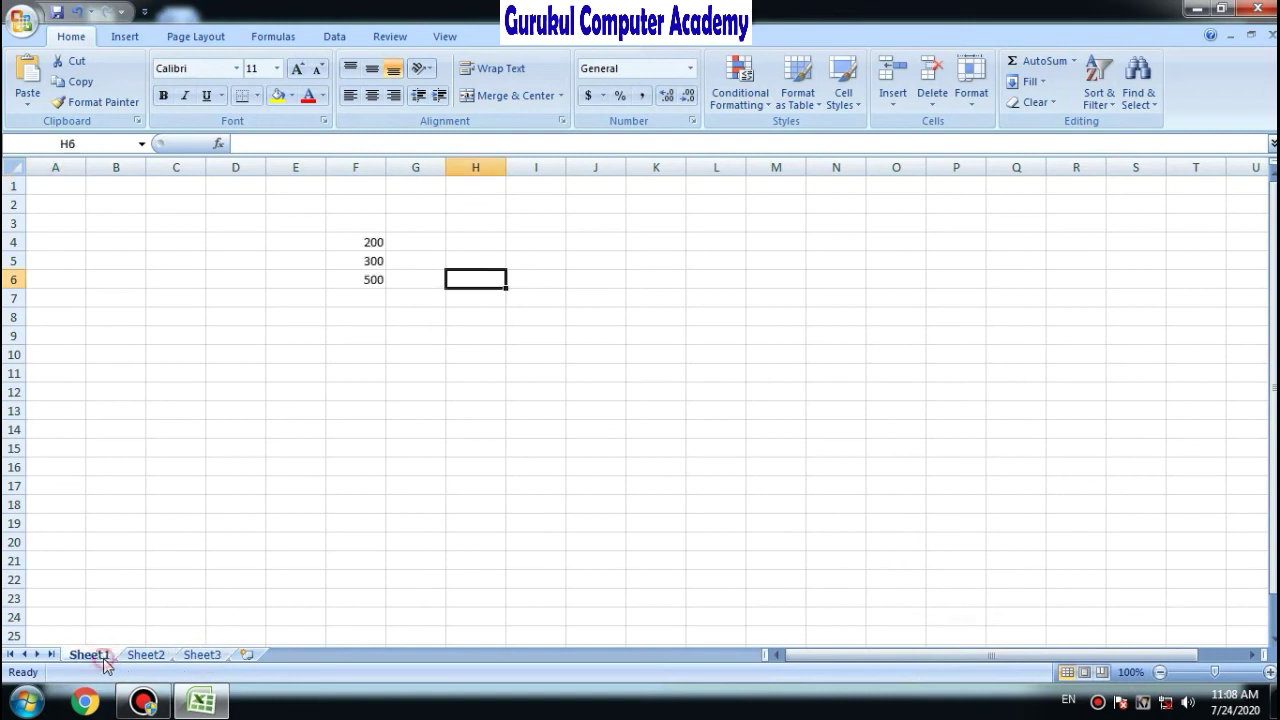
left_click(392, 355)
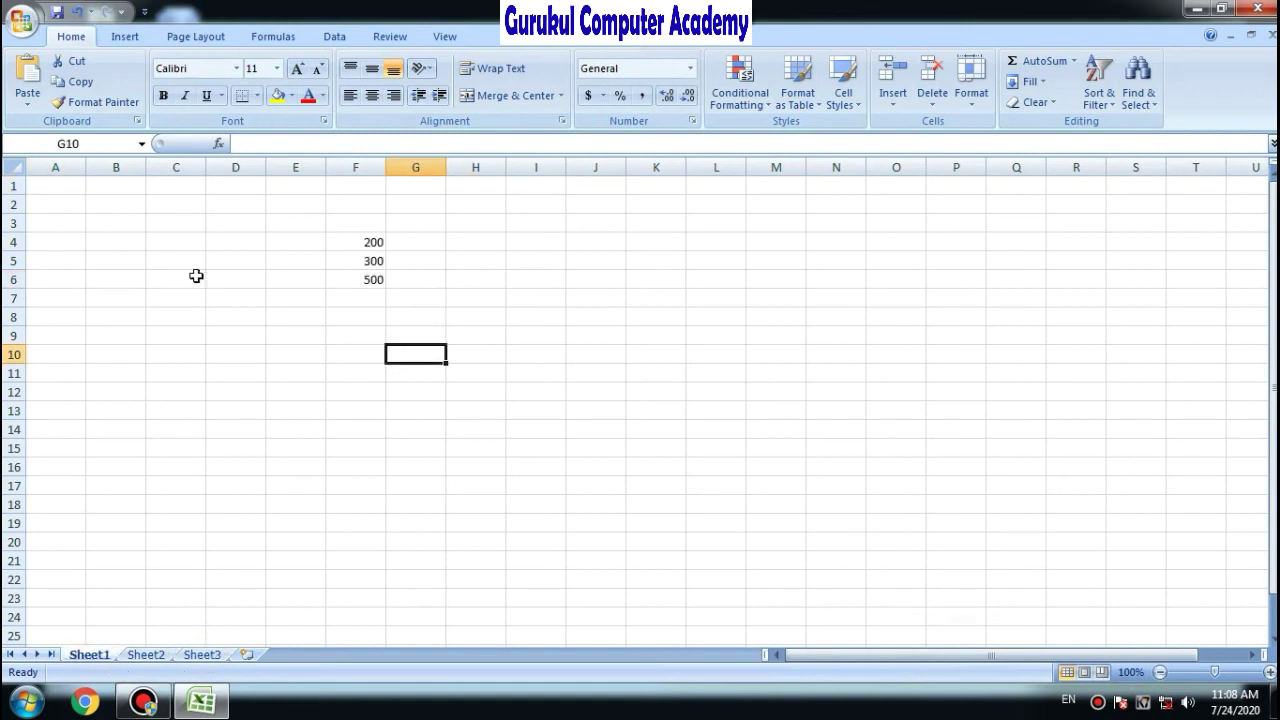
left_click(145, 656)
left_click(202, 656)
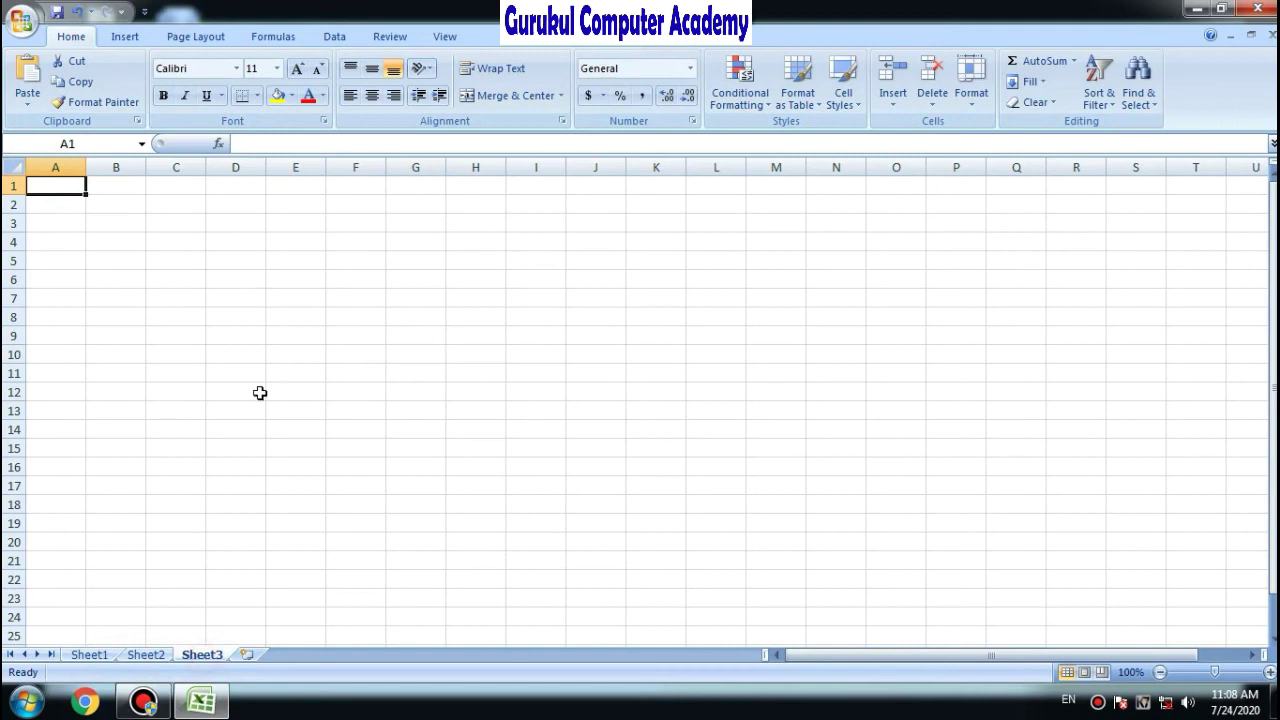
Insert a new Sheet4 after Sheet3, then delete it.
left_click(244, 655)
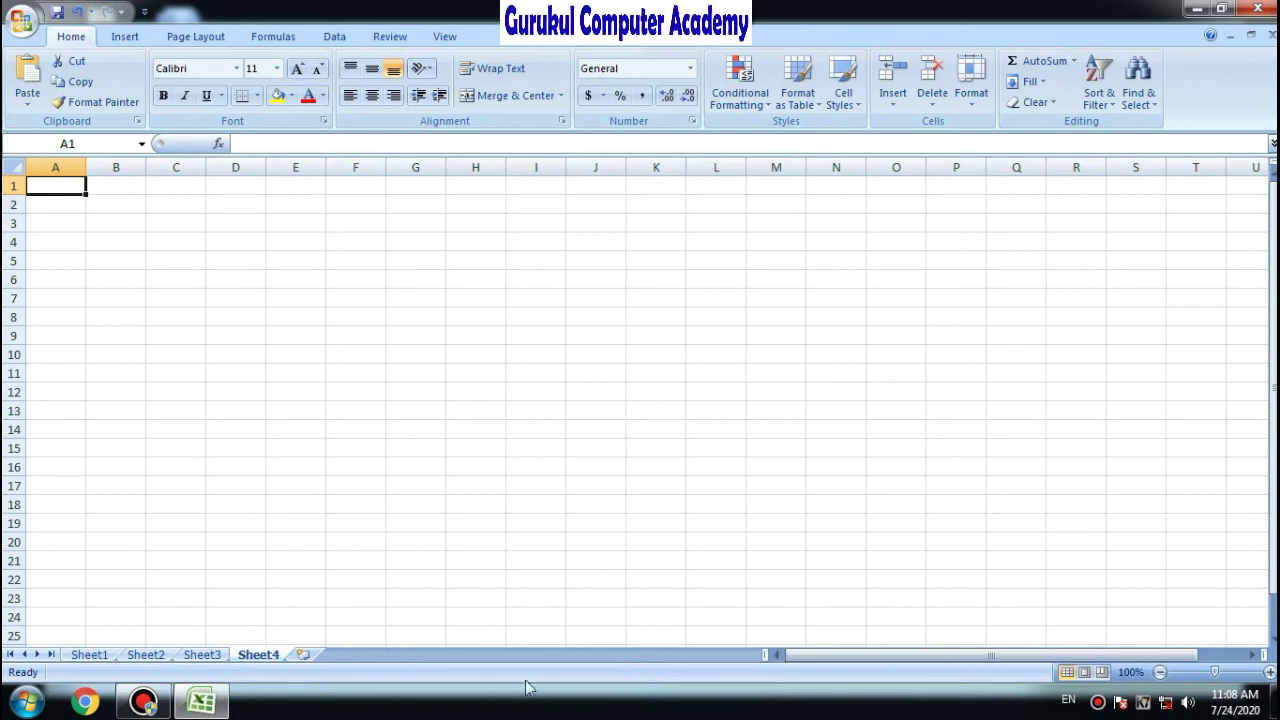
right_click(268, 660)
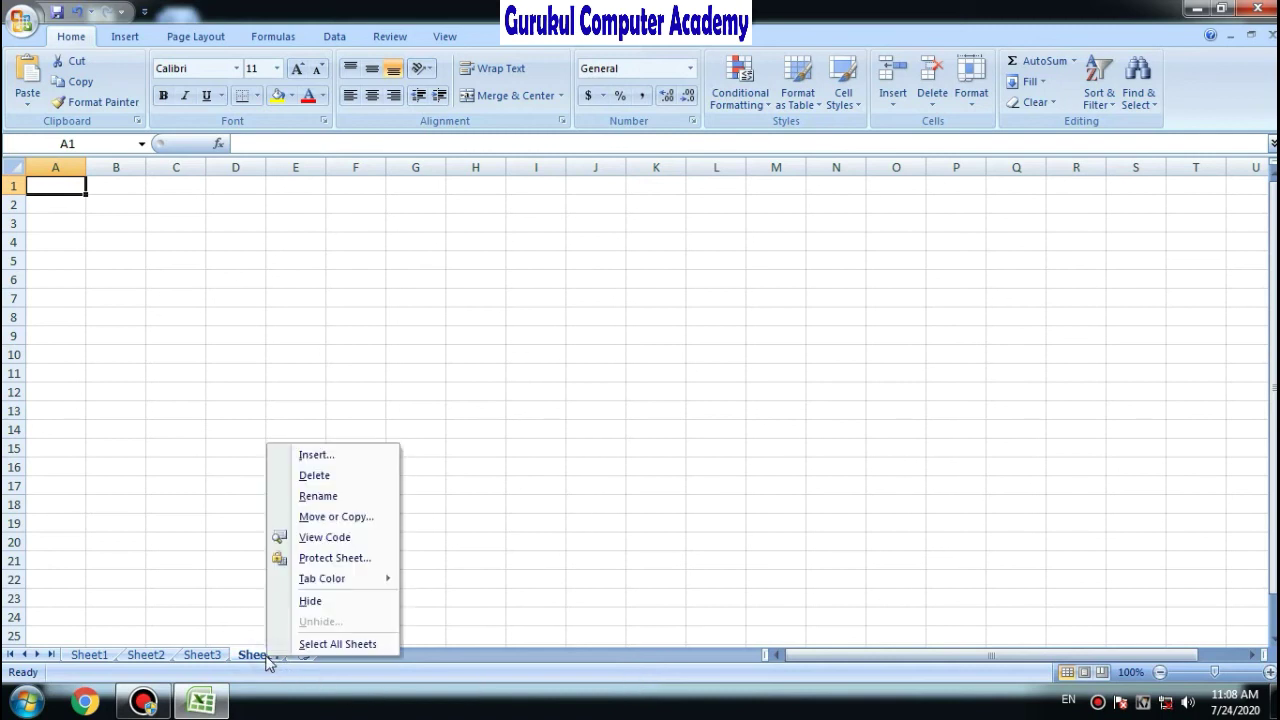
left_click(339, 476)
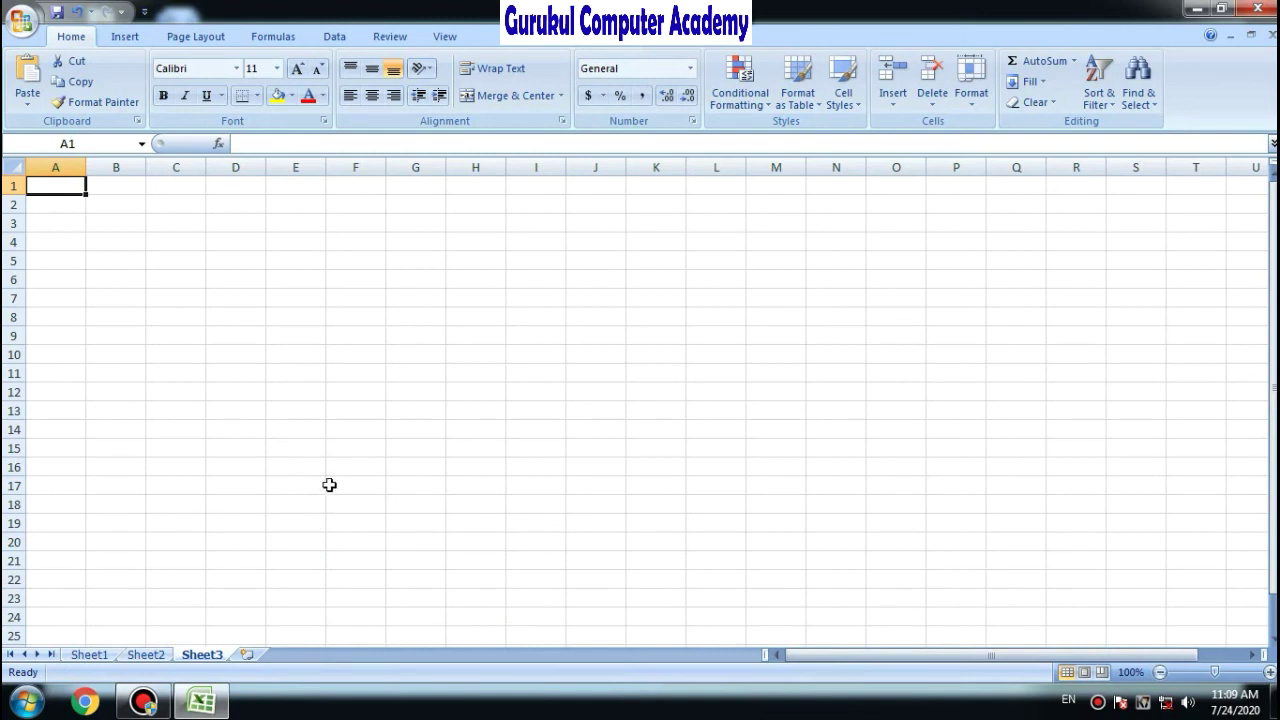
Rename the Sheet1 tab to 'sum'.
right_click(89, 655)
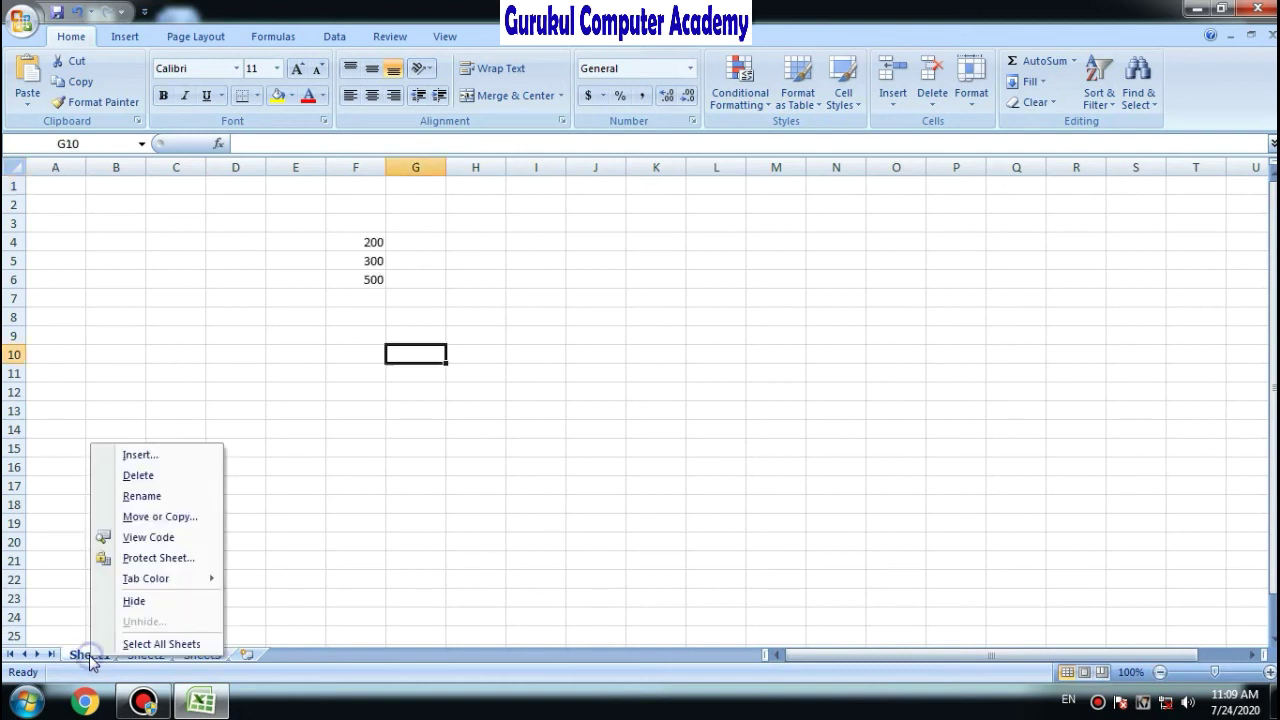
left_click(142, 496)
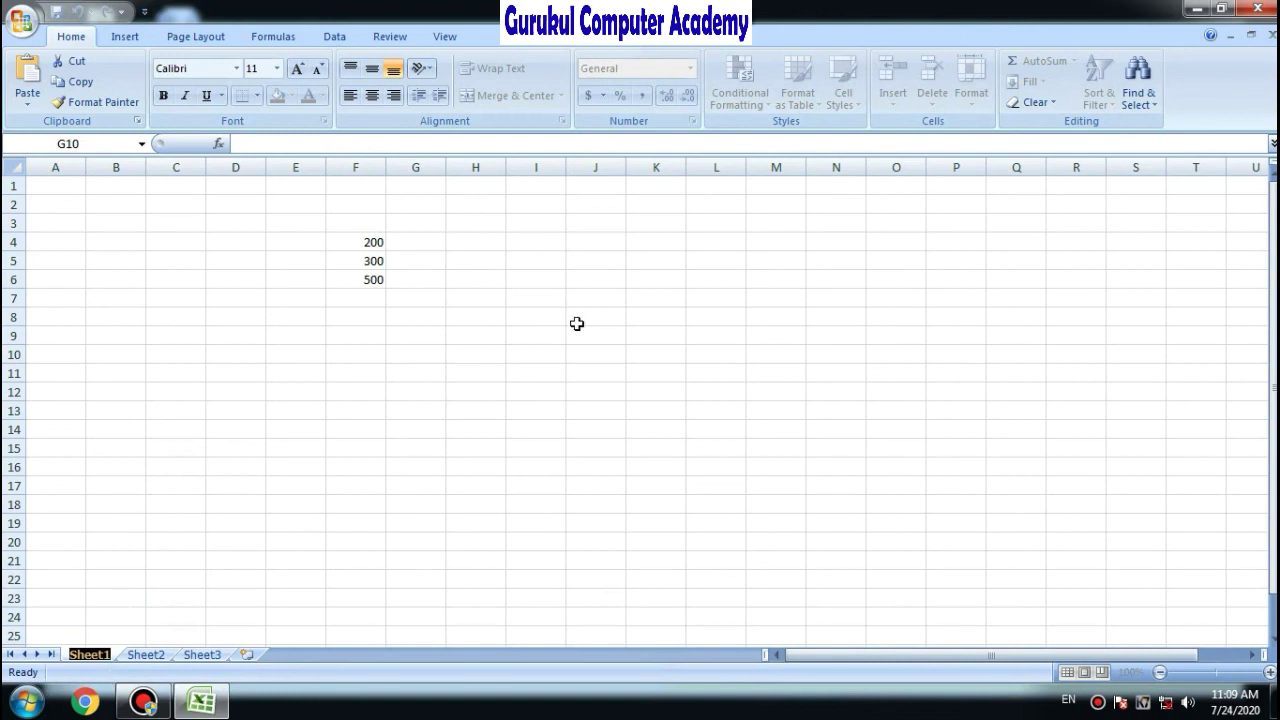
type("s")
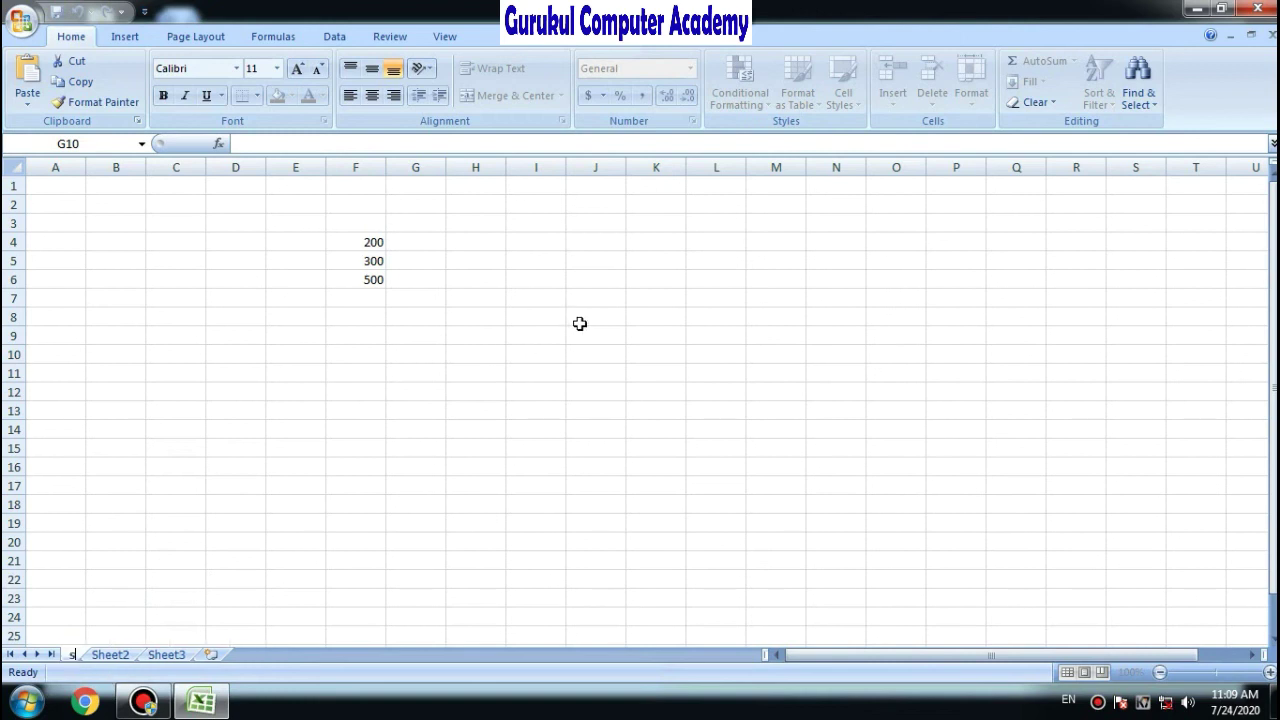
type("um")
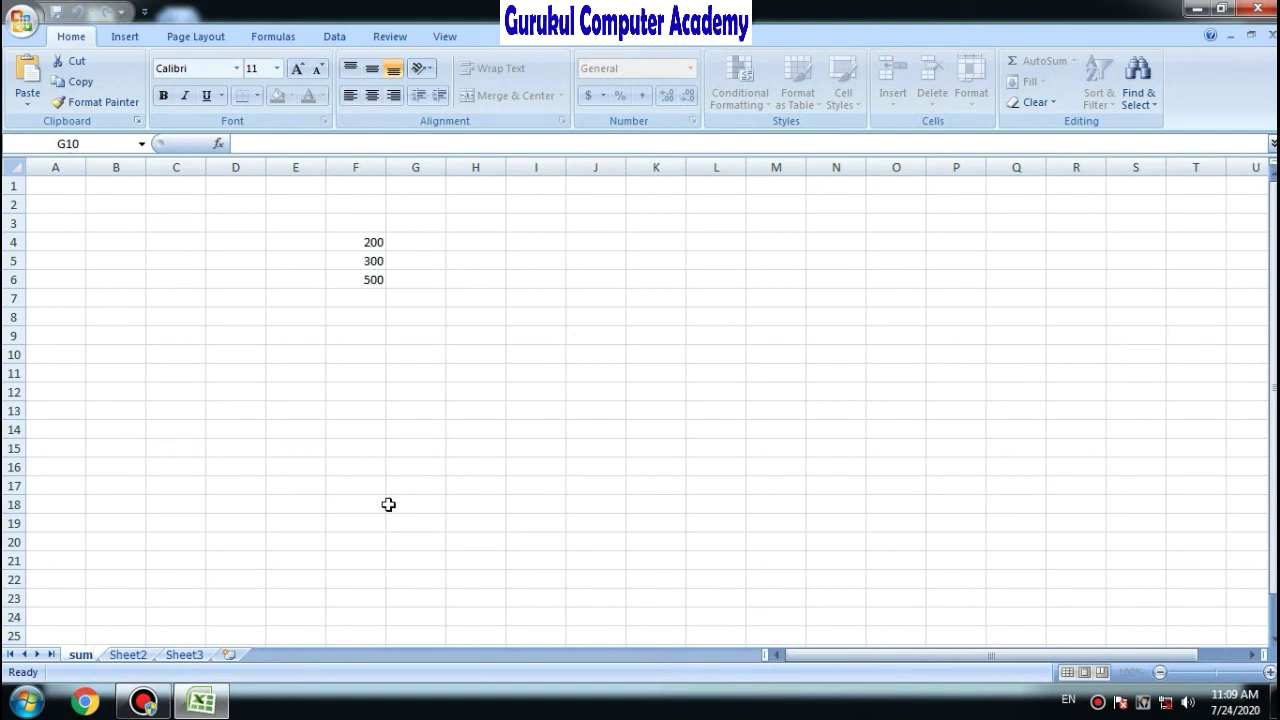
left_click(383, 466)
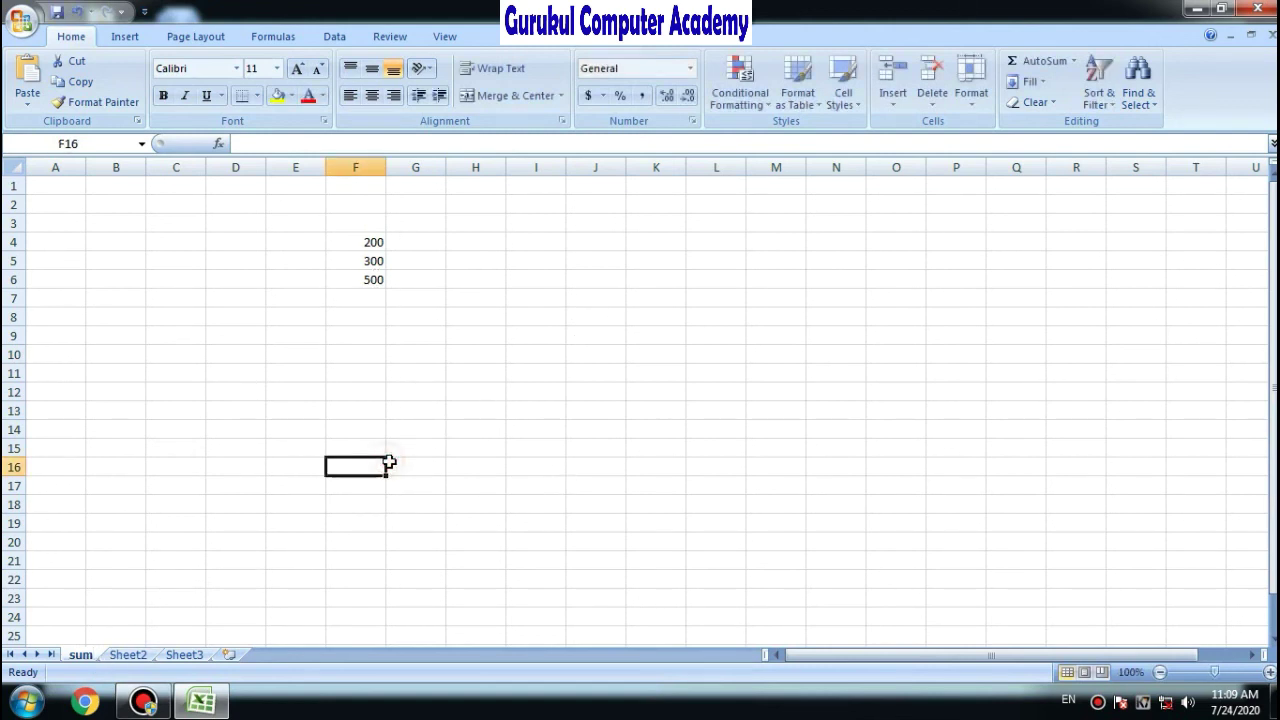
Go to the empty Sheet2 and select cell H6.
left_click(128, 655)
left_click(184, 655)
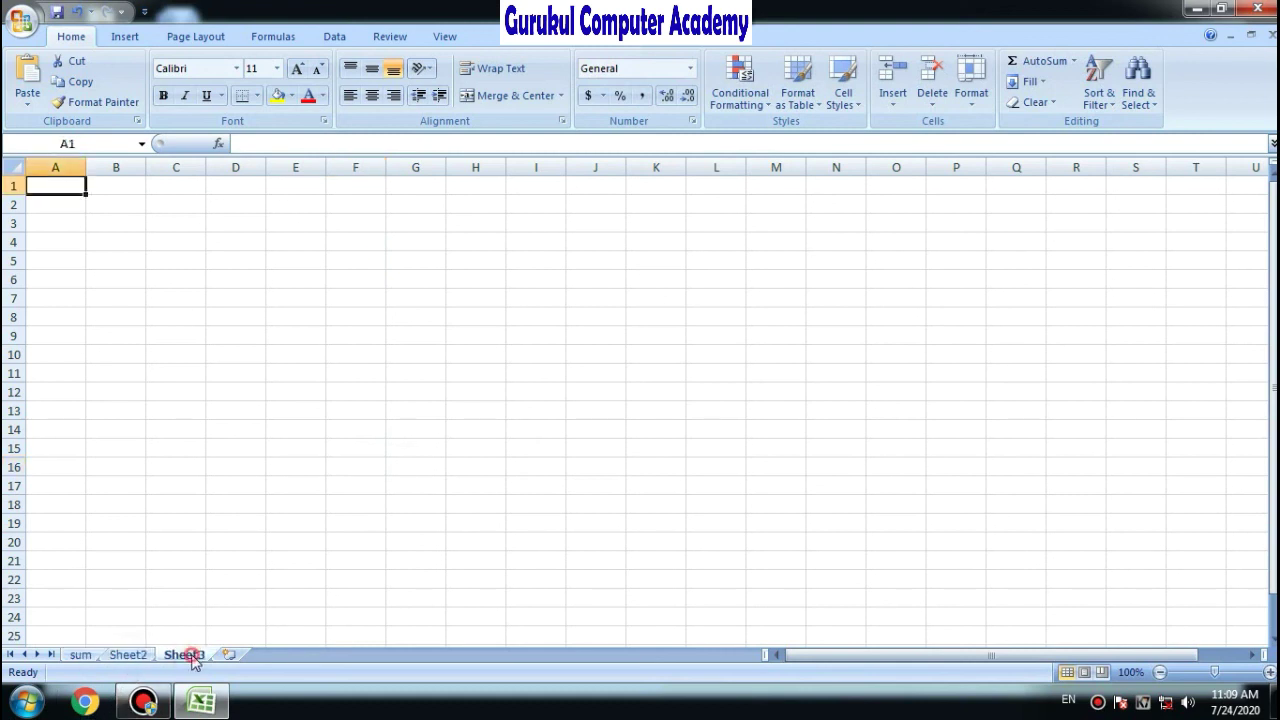
left_click(128, 655)
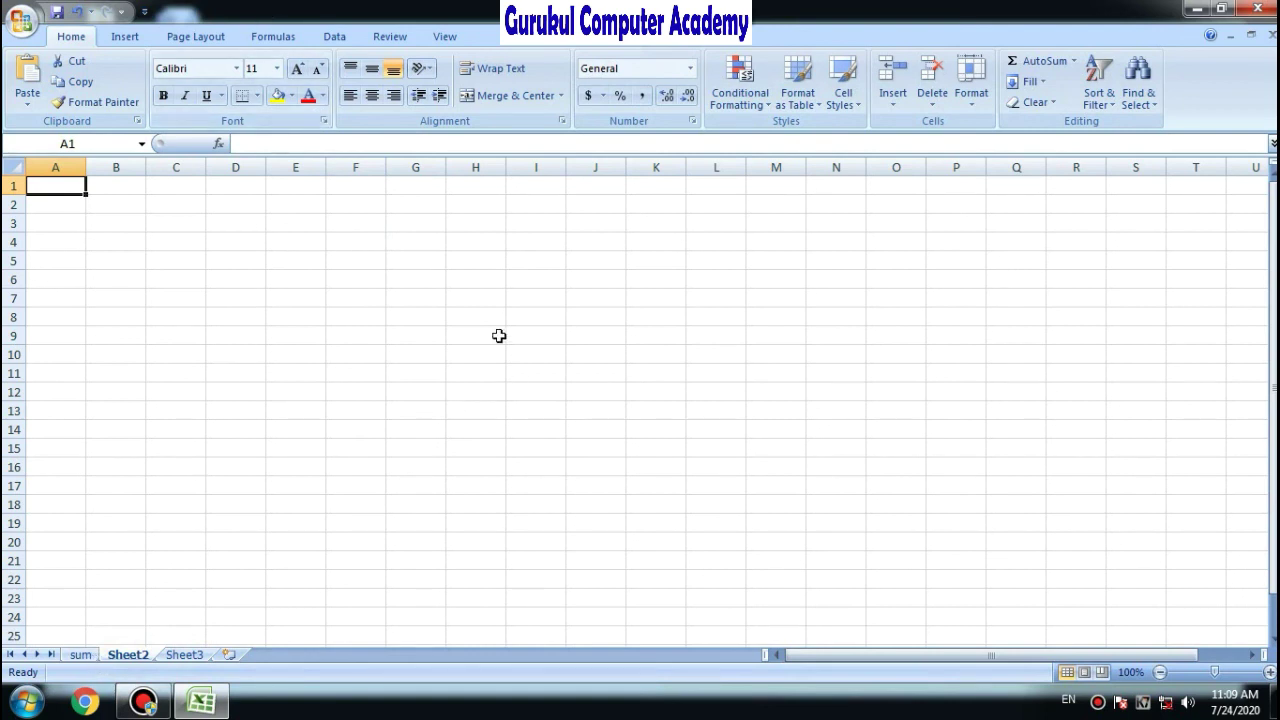
left_click(474, 288)
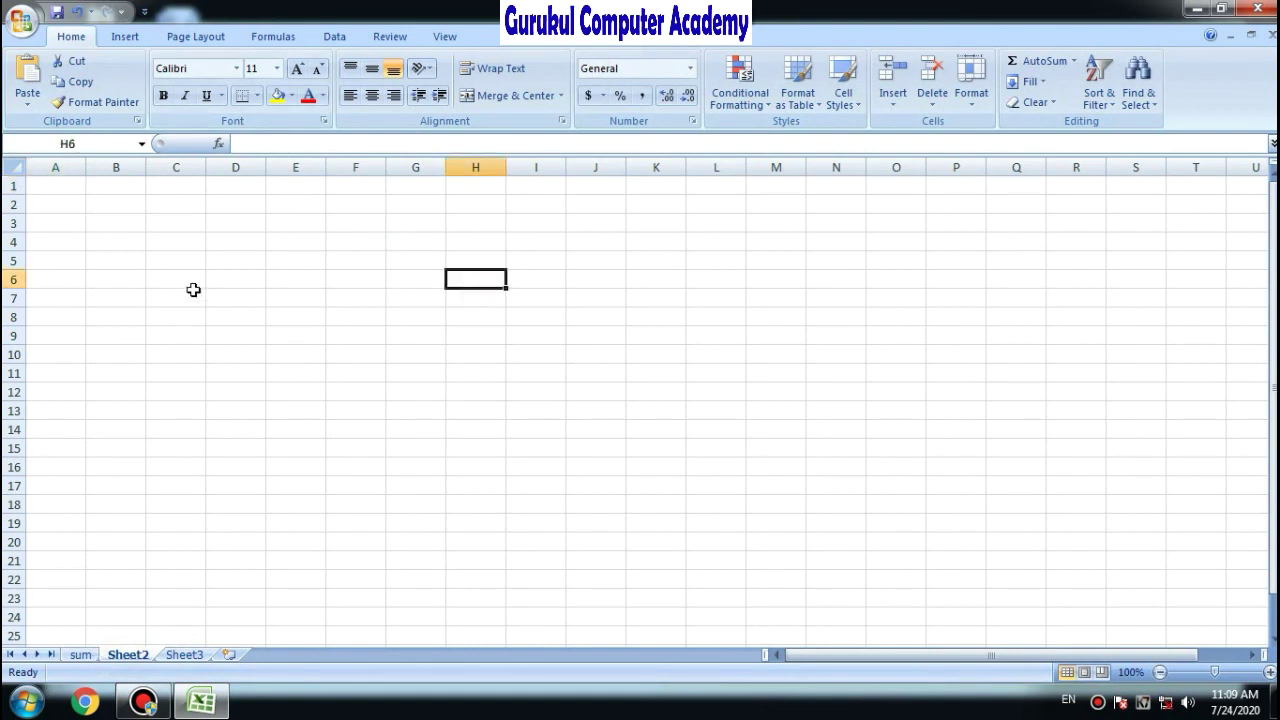